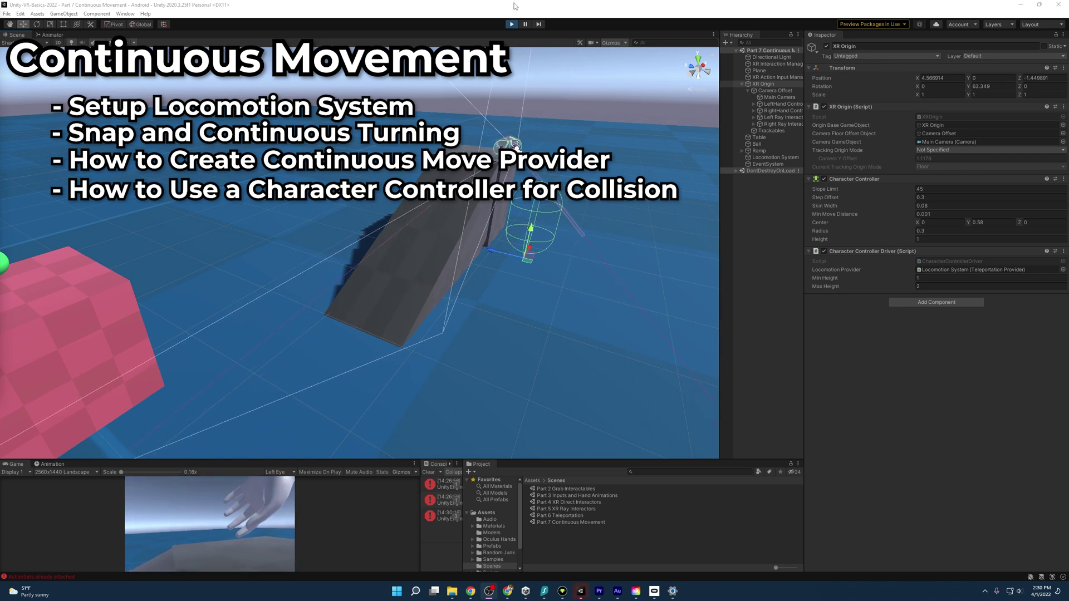
# Step: Stop play mode and download the Unity-VR-Basics-2022 repository from GitHub as a ZIP archive
pyautogui.click(511, 24)
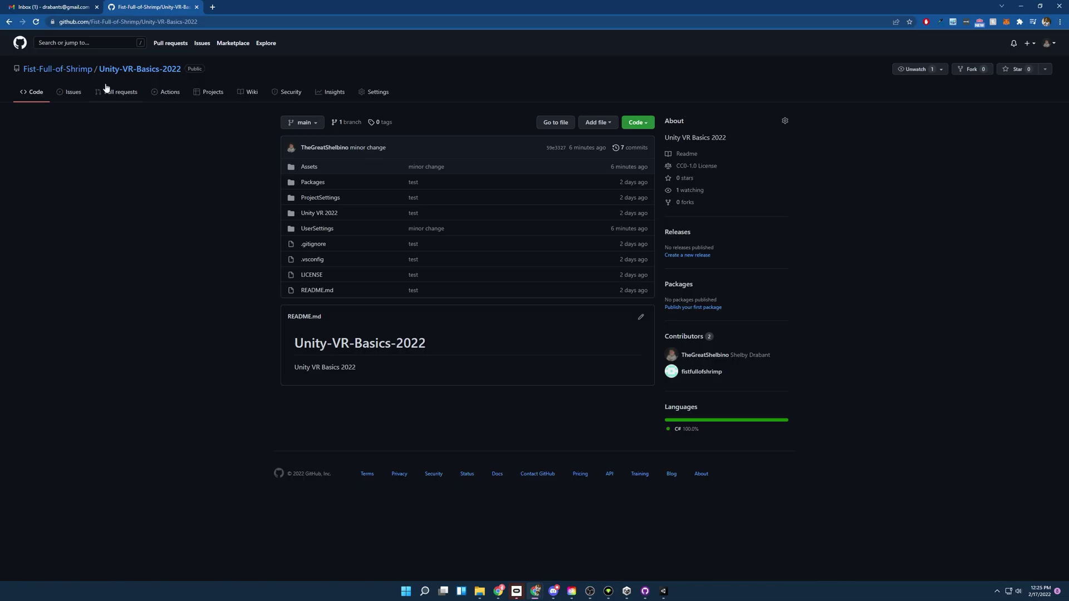
pyautogui.click(637, 122)
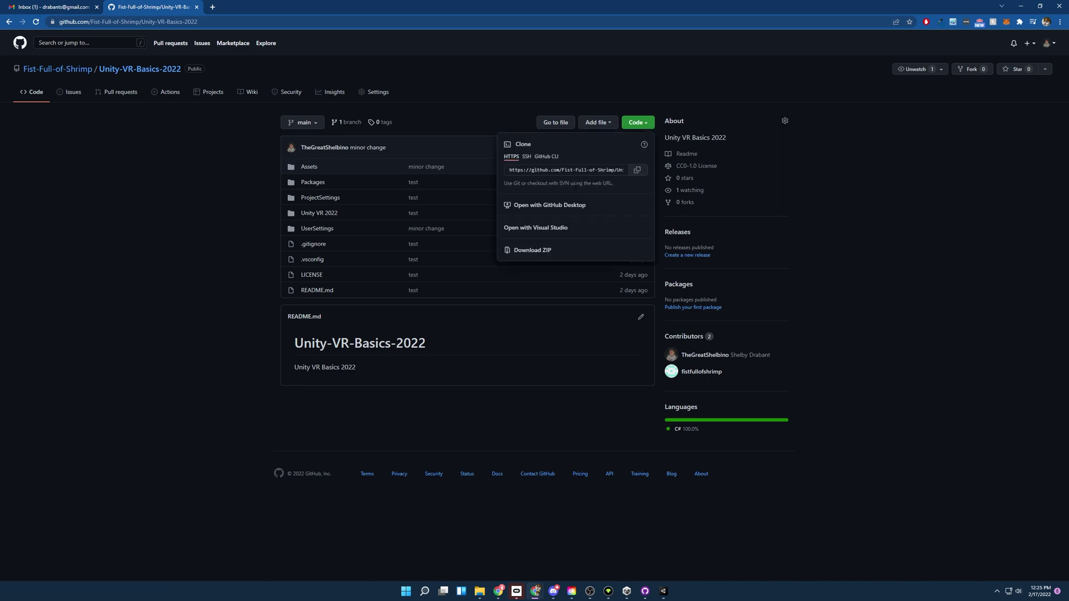
pyautogui.click(535, 250)
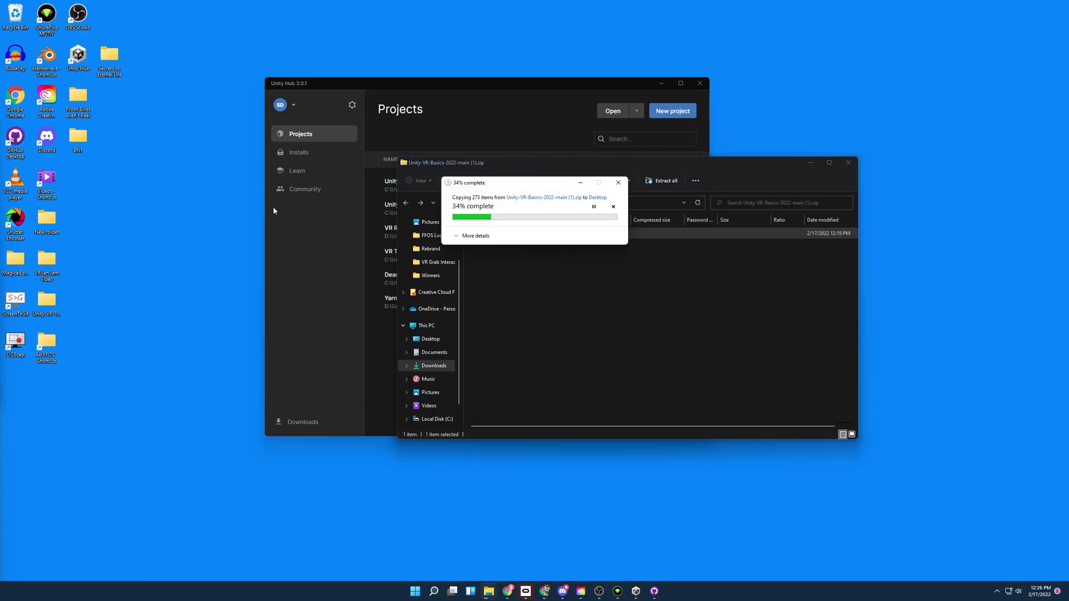
# Step: Switch to Unity Hub, add the Unity-VR-Basics-2022-main folder from the Desktop as a project, and open it
pyautogui.click(612, 111)
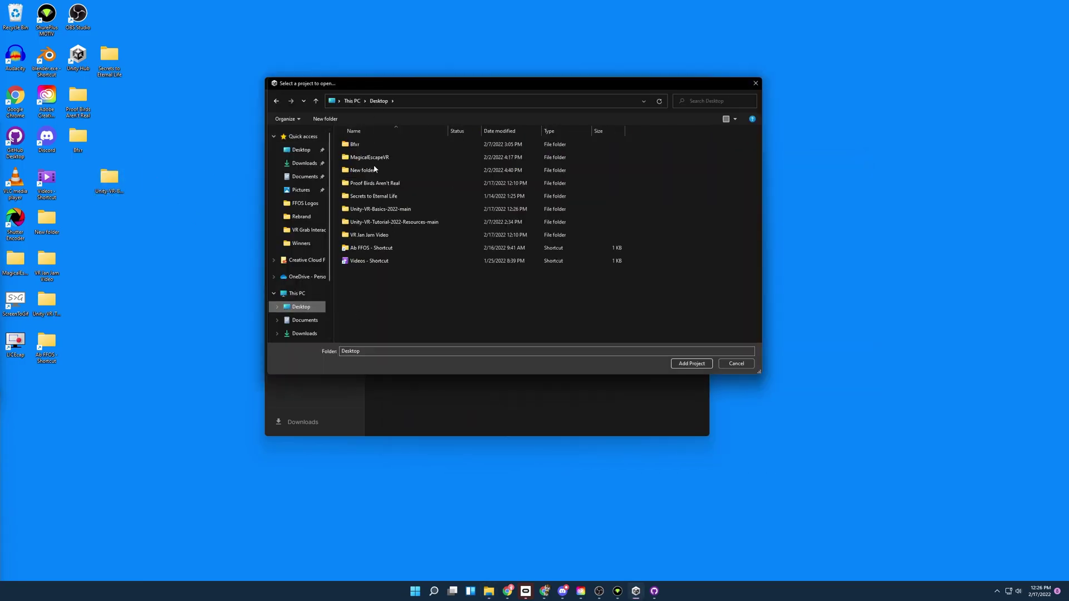
pyautogui.click(381, 208)
pyautogui.click(691, 363)
pyautogui.click(517, 184)
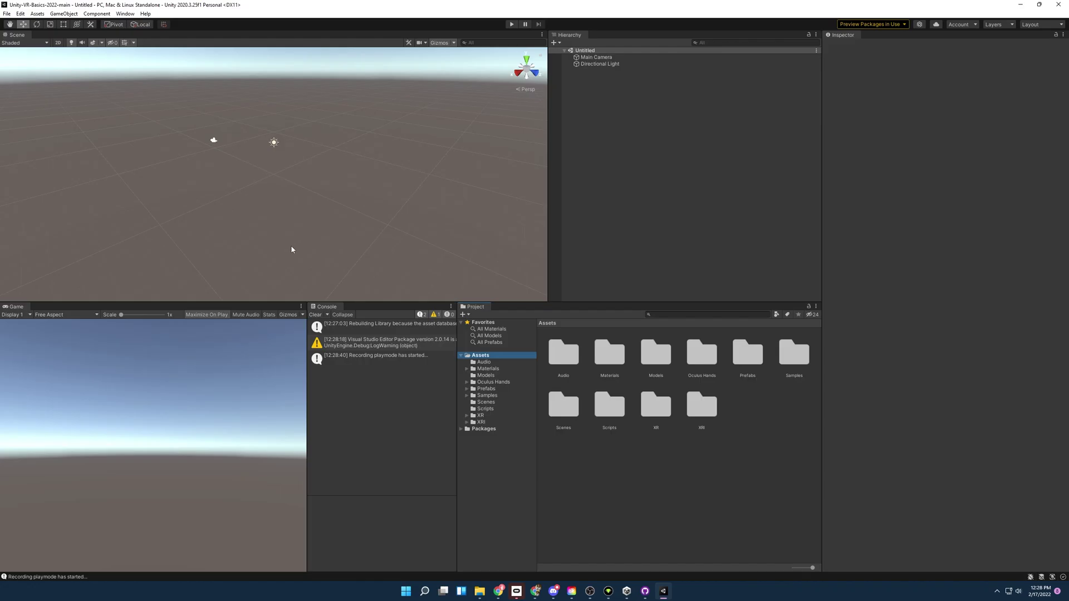
# Step: Open the Part 7 Continuous Movement scene from the project's Scenes folder
pyautogui.click(482, 403)
pyautogui.doubleClick(559, 351)
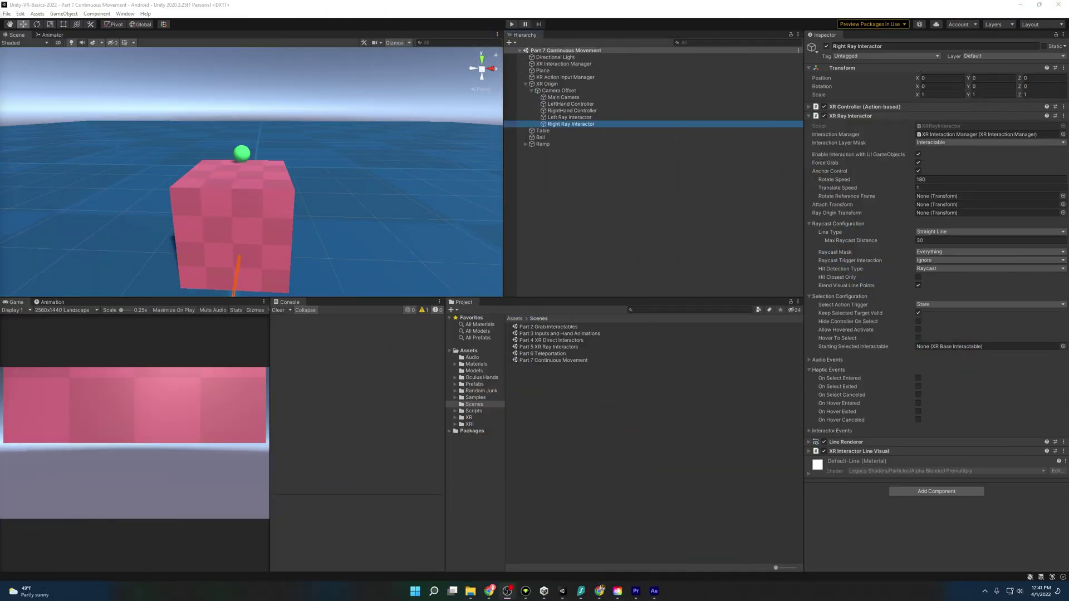
pyautogui.doubleClick(553, 360)
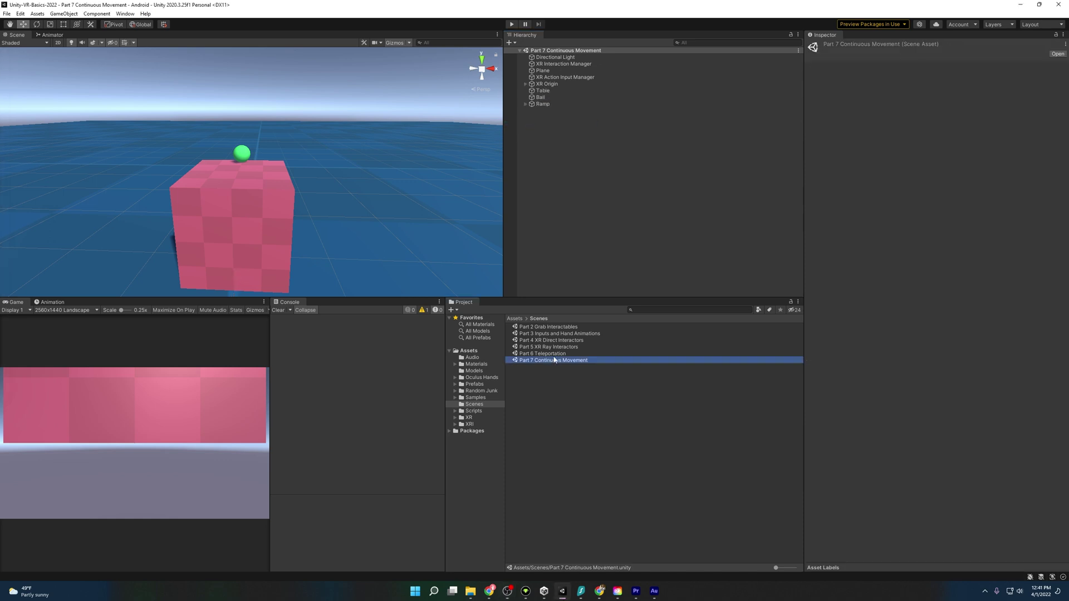
# Step: Expand XR Origin and its Camera Offset and examine the components of the RightHand Controller and Left Ray Interactor
pyautogui.moveTo(388, 121); pyautogui.dragTo(392, 143, button='right')
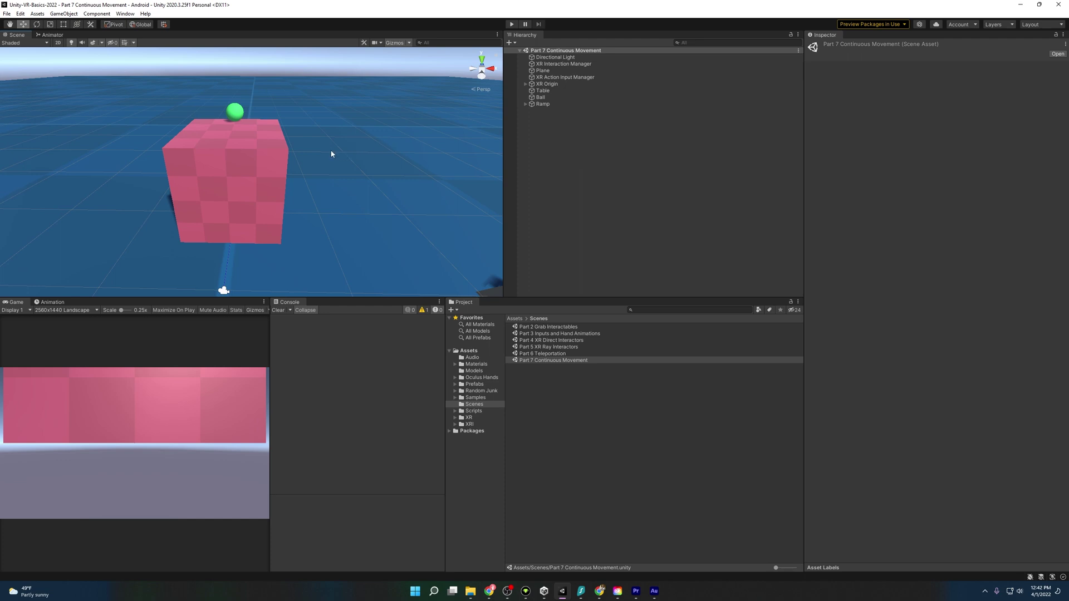
pyautogui.moveTo(332, 155); pyautogui.dragTo(326, 110, button='right')
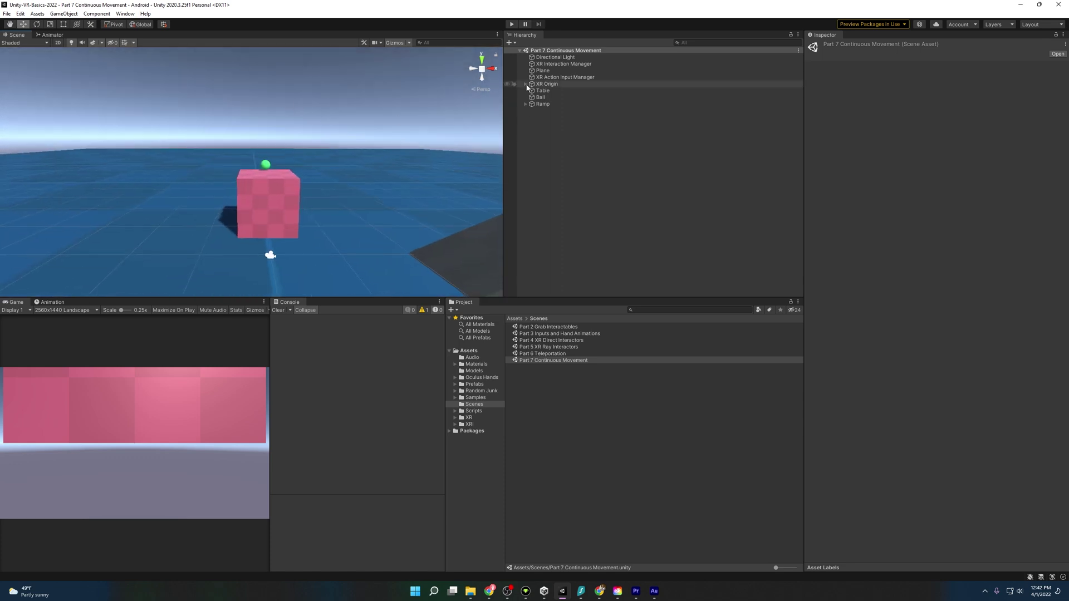
pyautogui.click(525, 83)
pyautogui.click(532, 90)
pyautogui.click(581, 110)
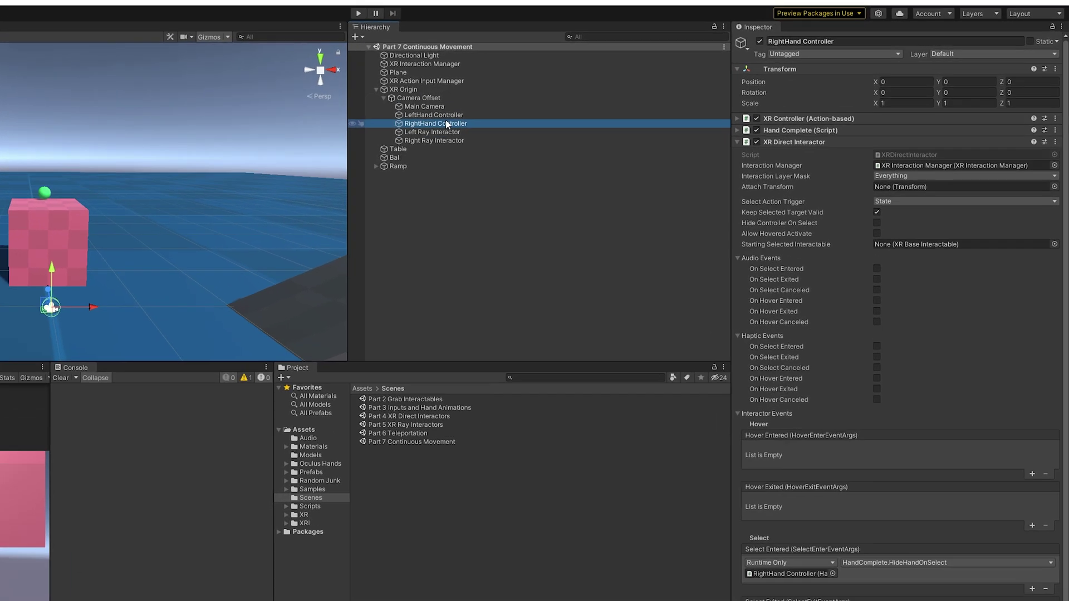
pyautogui.click(440, 133)
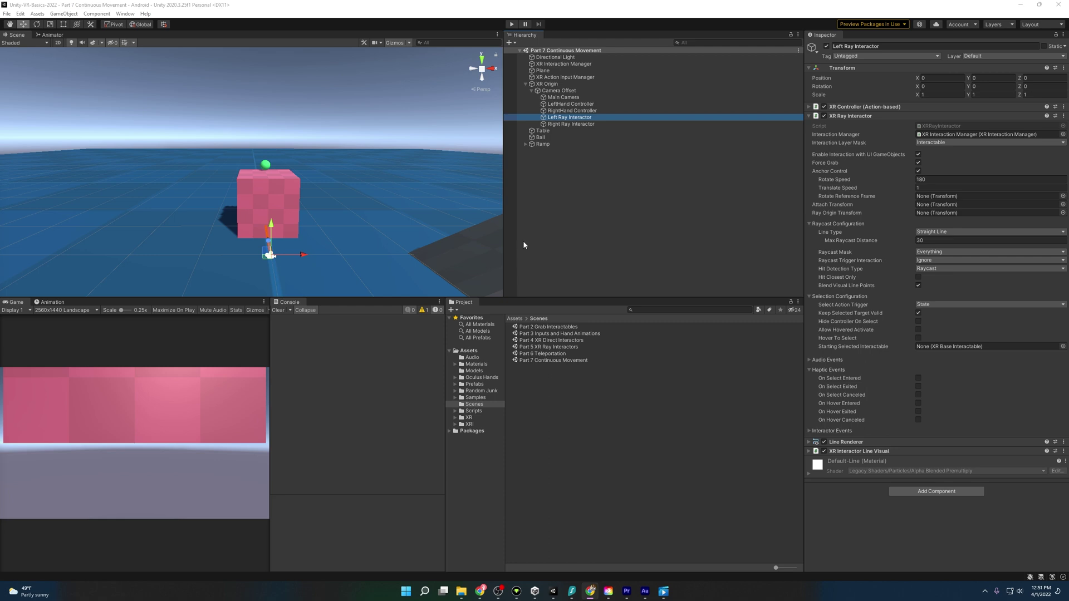
# Step: Add an action-based XR Locomotion System object at the root of the scene hierarchy
pyautogui.rightClick(557, 165)
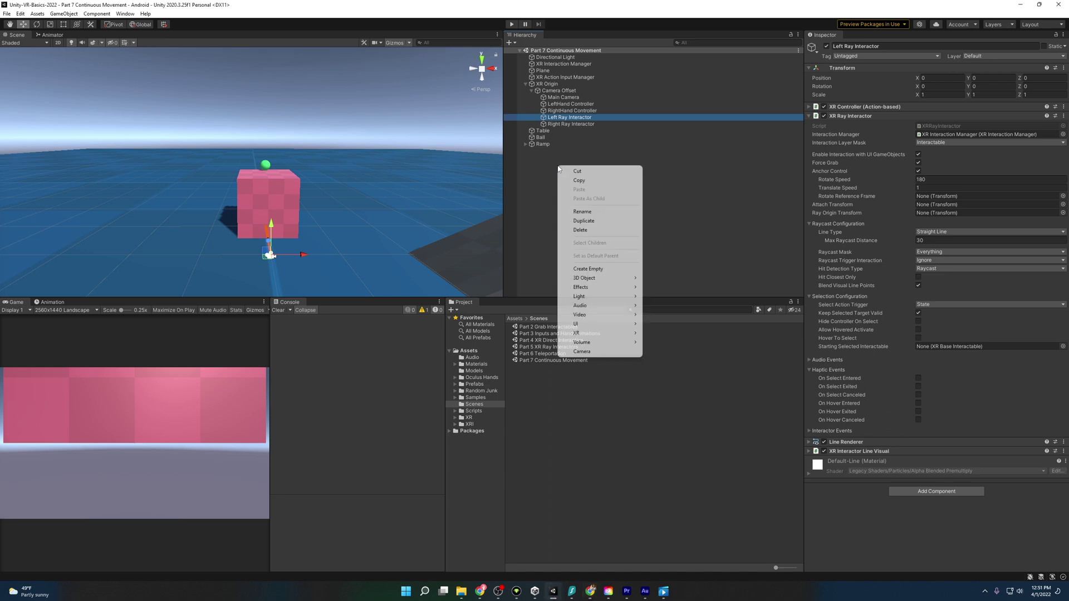
pyautogui.moveTo(629, 333)
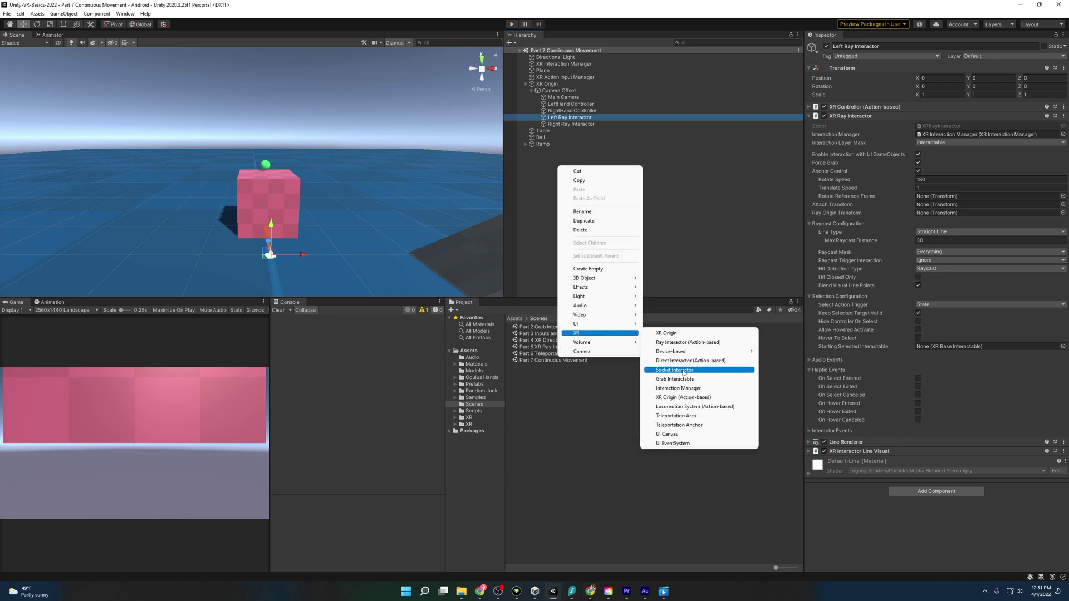
pyautogui.click(694, 407)
pyautogui.click(610, 169)
pyautogui.click(612, 151)
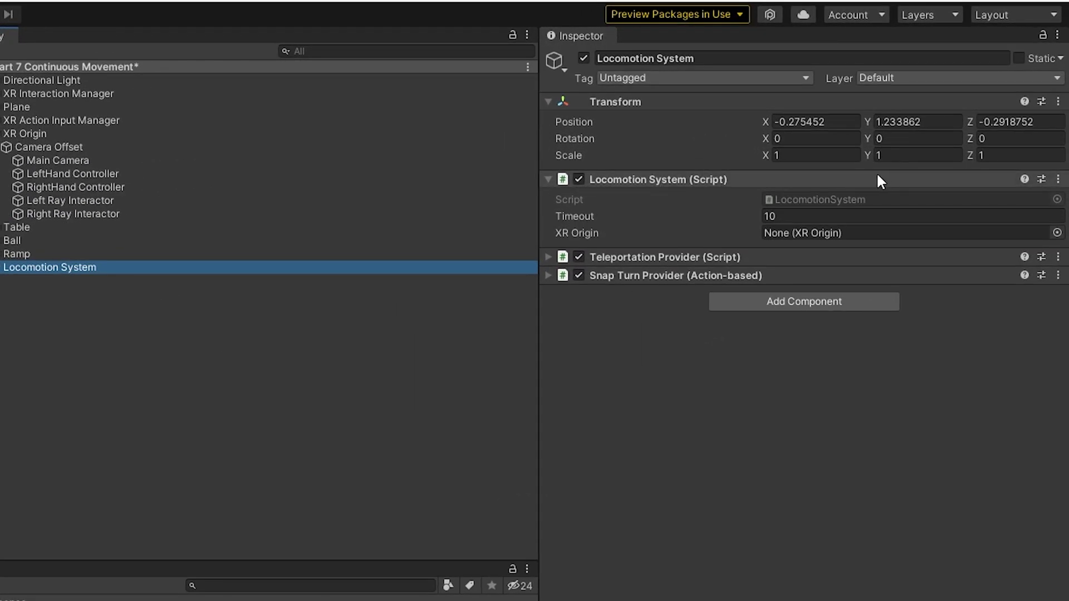
# Step: Assign the scene's XR Origin to the Locomotion System component and disable the Teleportation Provider
pyautogui.click(549, 256)
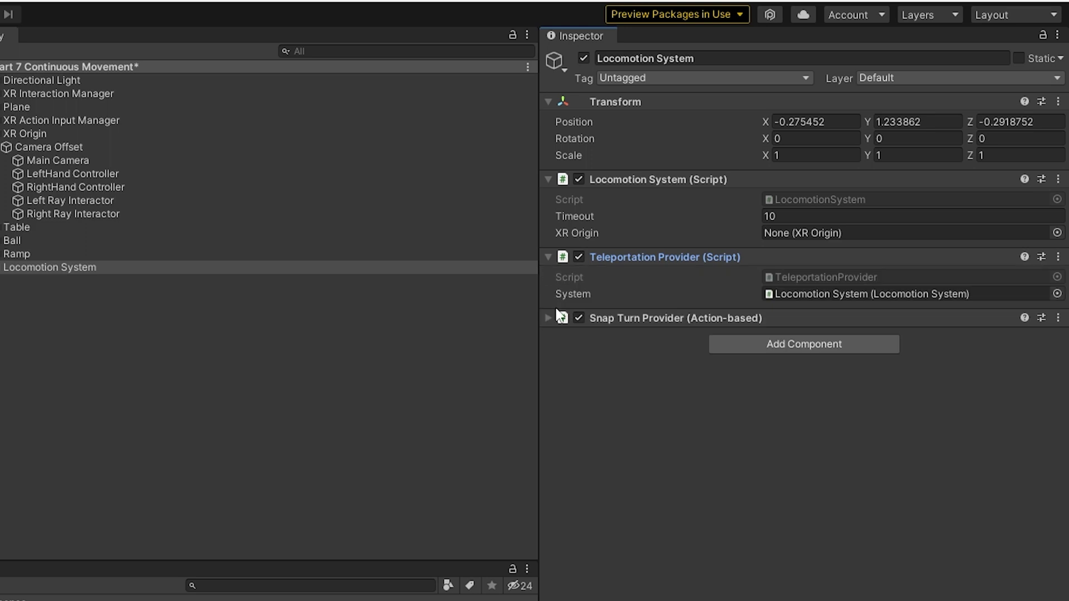
pyautogui.click(548, 318)
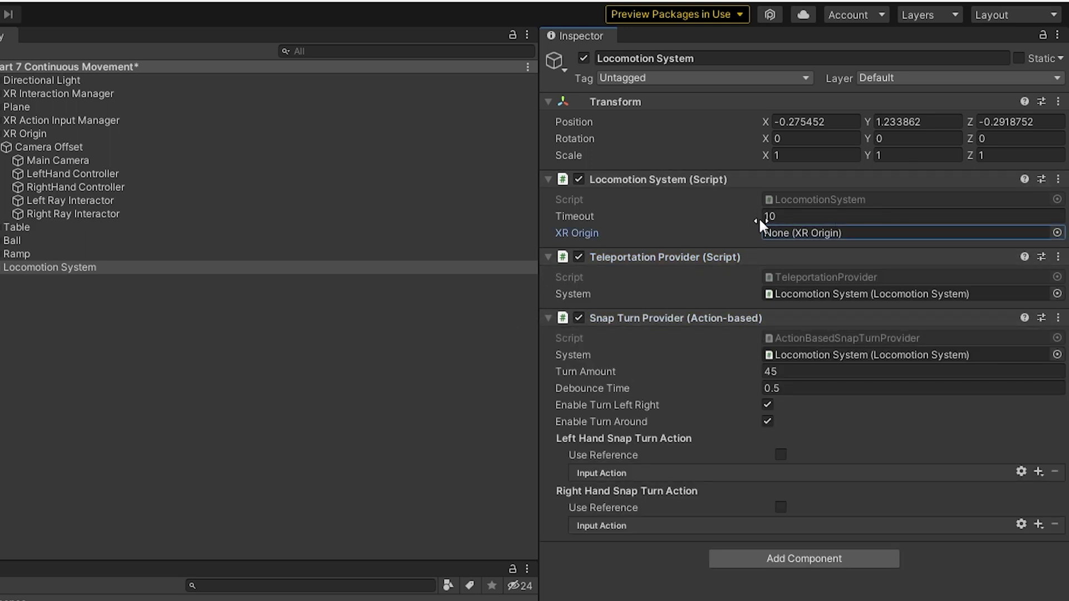
pyautogui.click(1056, 233)
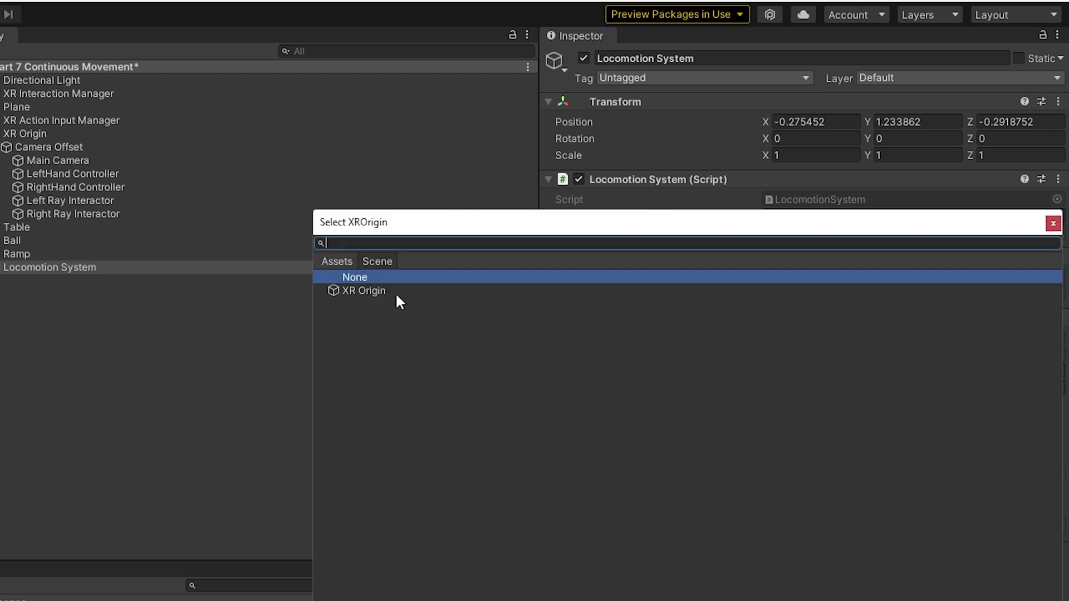
pyautogui.click(364, 290)
pyautogui.click(1053, 223)
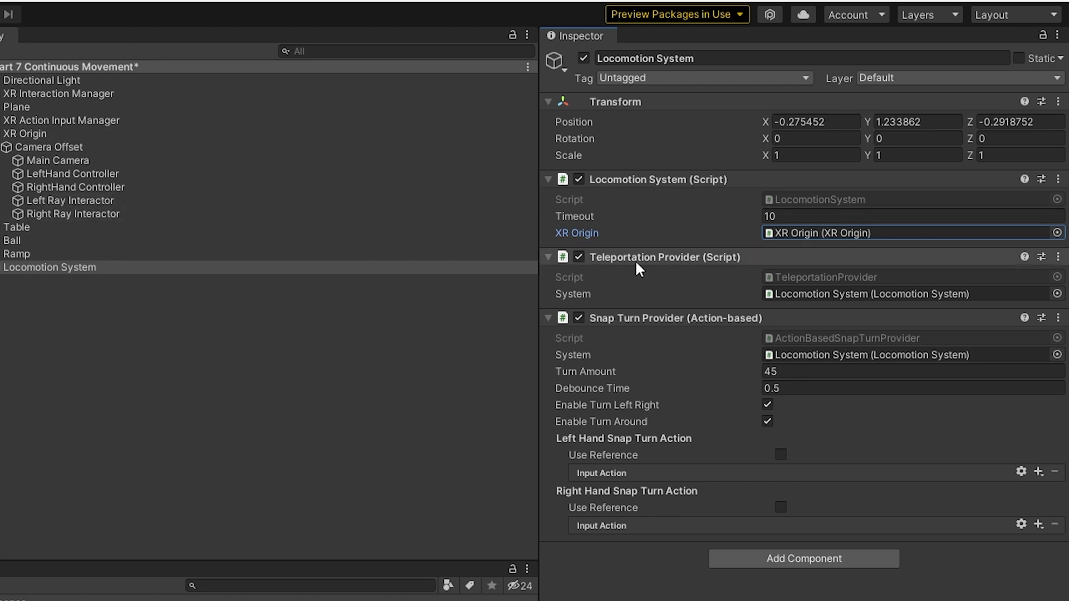
pyautogui.click(579, 257)
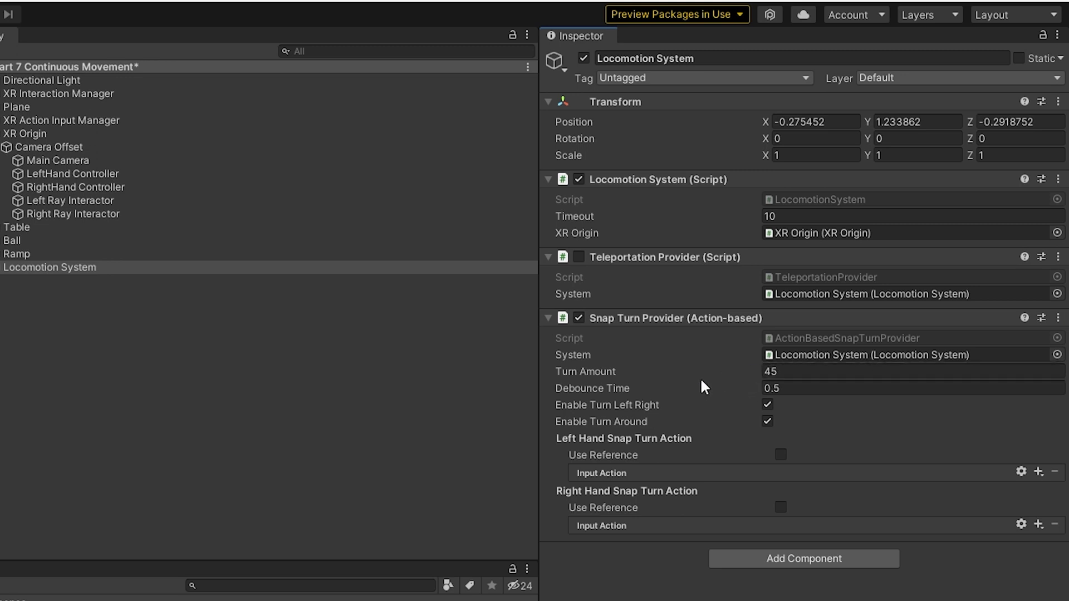
# Step: Make the Snap Turn Provider's right hand action use the reference XRI RightHand/Turn
pyautogui.moveTo(712, 394)
pyautogui.click(780, 507)
pyautogui.click(1056, 523)
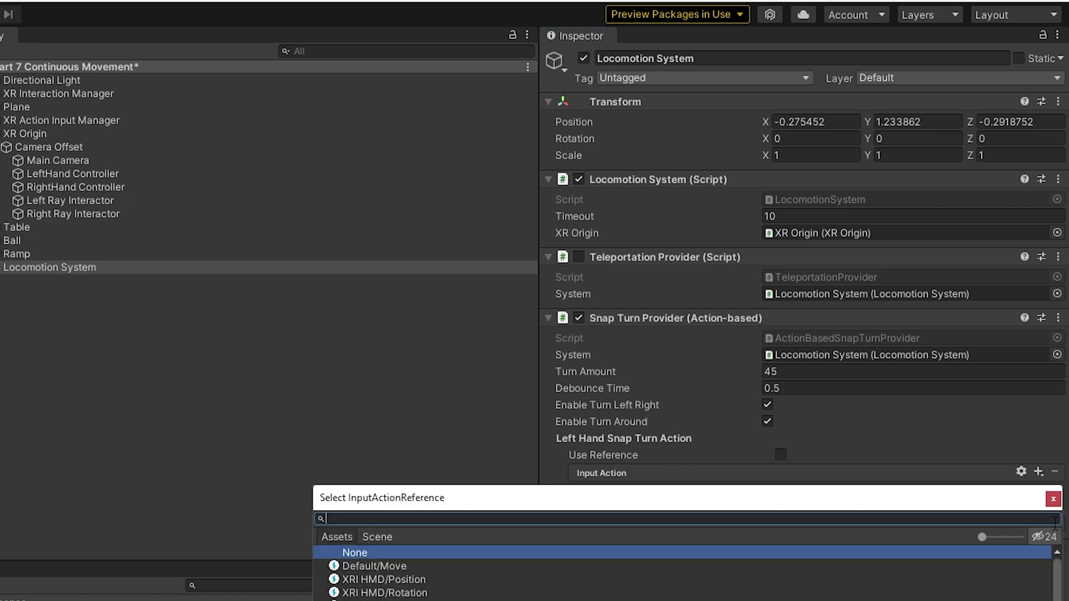
pyautogui.write('turn')
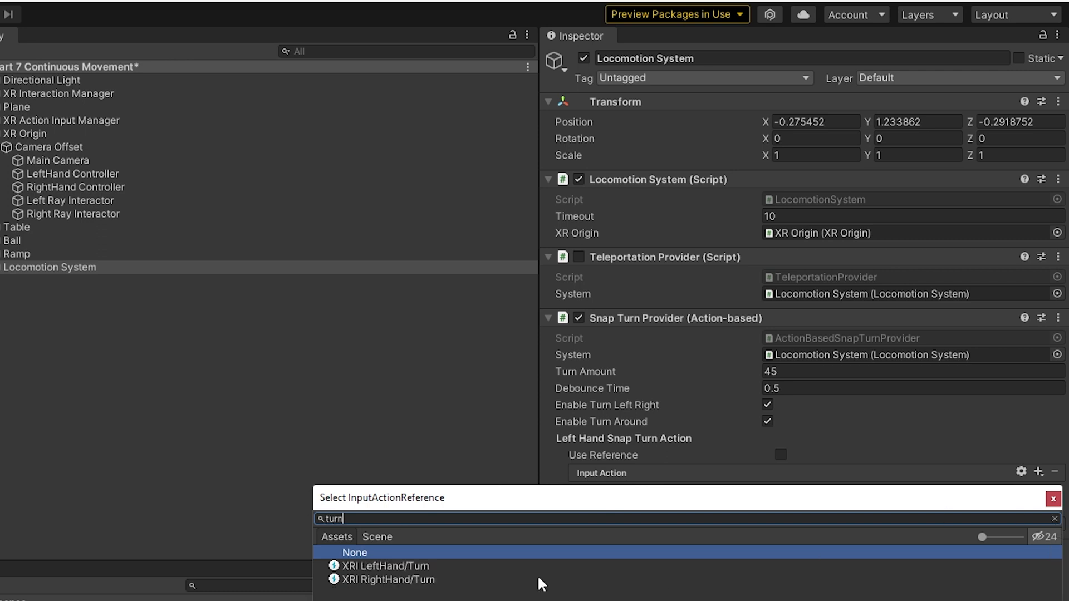
pyautogui.click(430, 580)
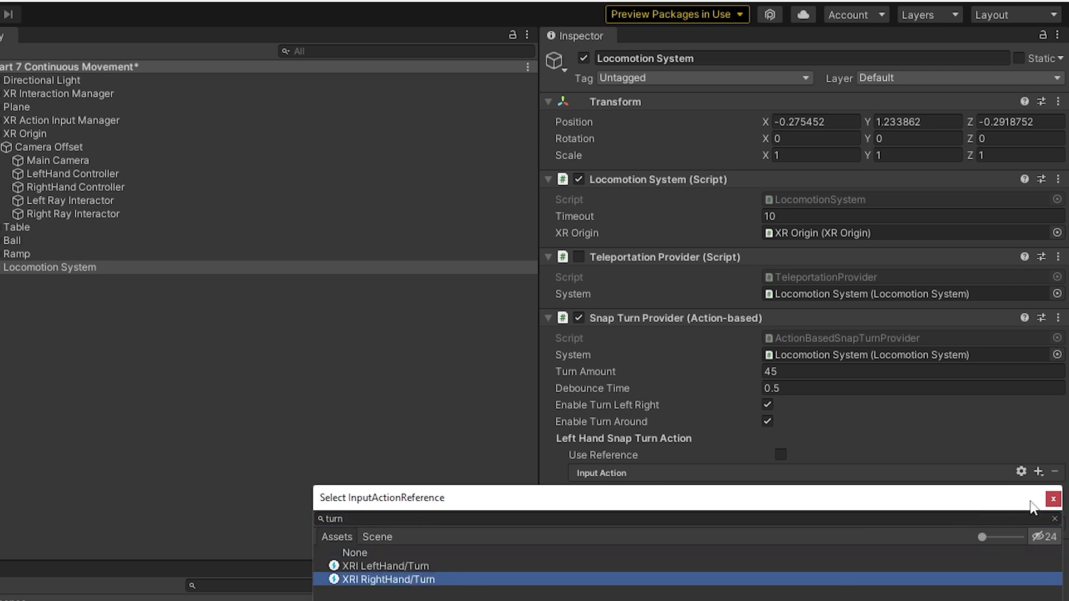
pyautogui.click(1052, 499)
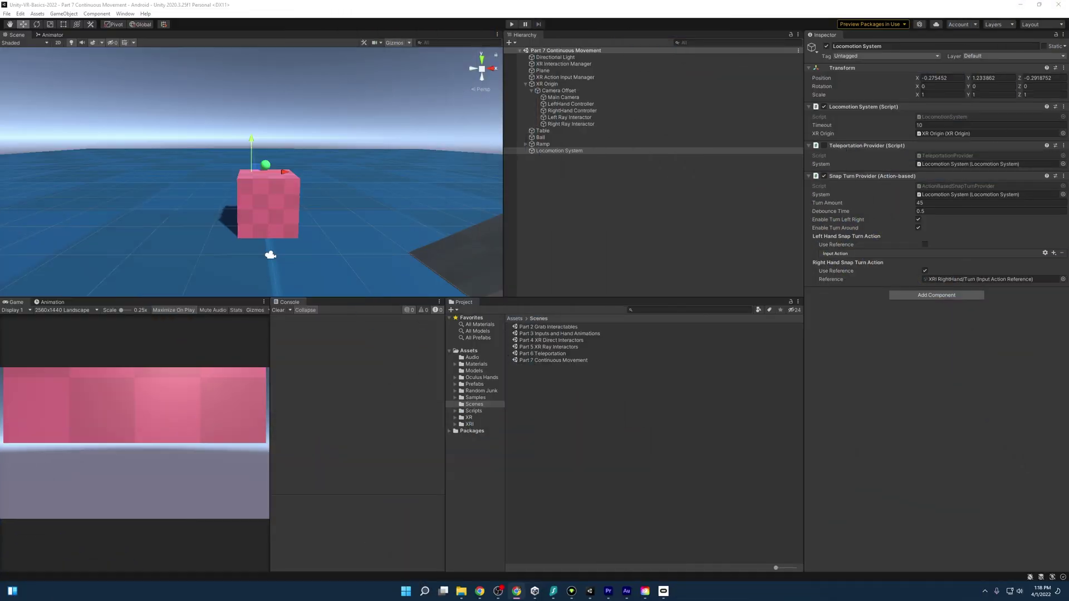
# Step: Add a Continuous Turn Provider (Action-based) component to the Locomotion System object
pyautogui.click(917, 295)
pyautogui.write('conti')
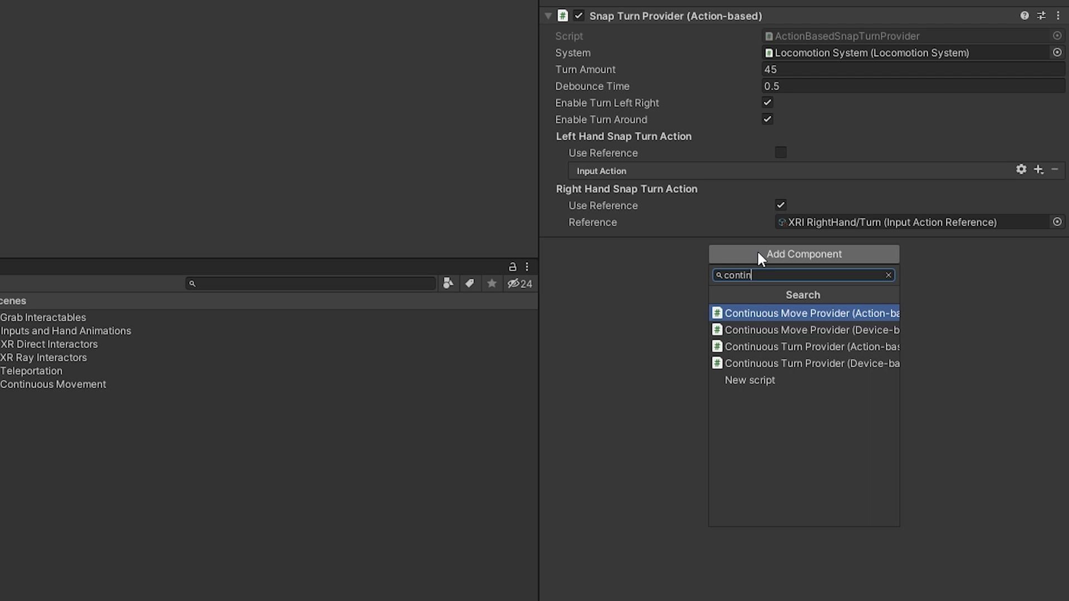
pyautogui.press('Down')
pyautogui.press('Down')
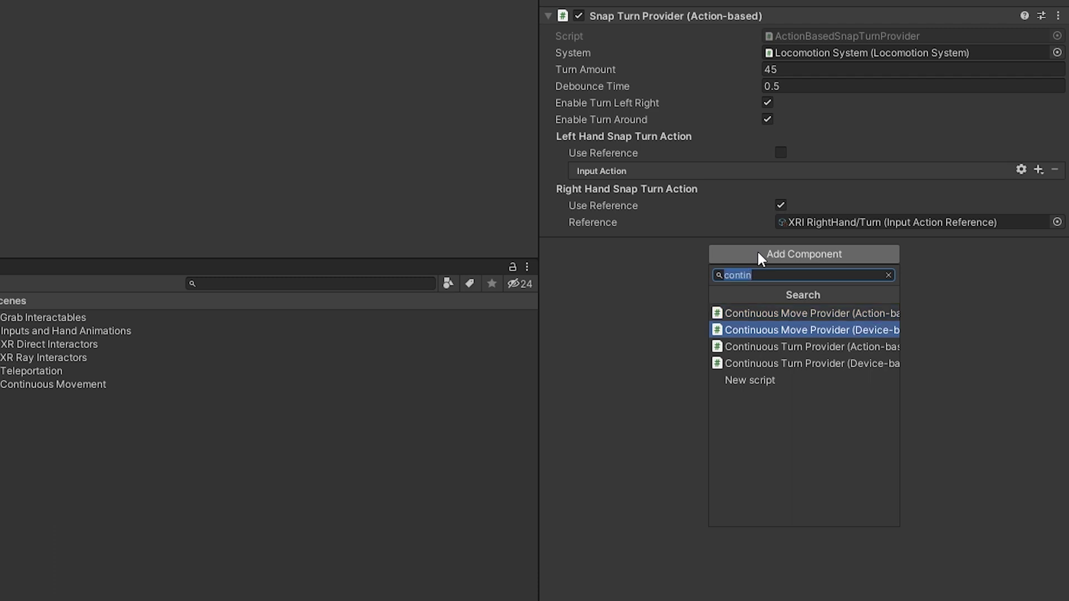
pyautogui.press('Return')
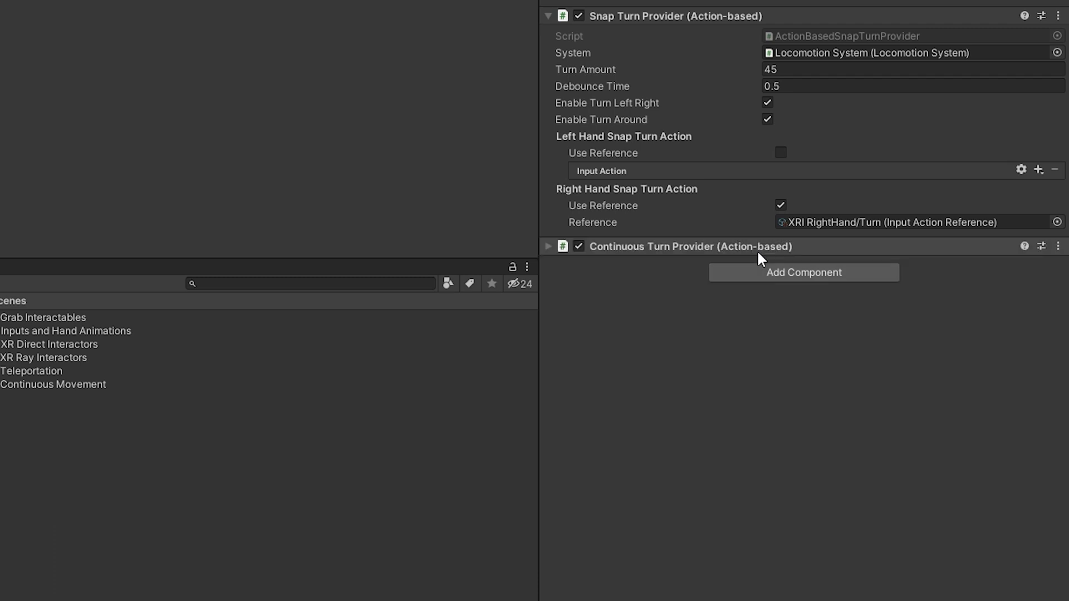
# Step: Set the Continuous Turn Provider's System reference to the scene's Locomotion System
pyautogui.click(547, 246)
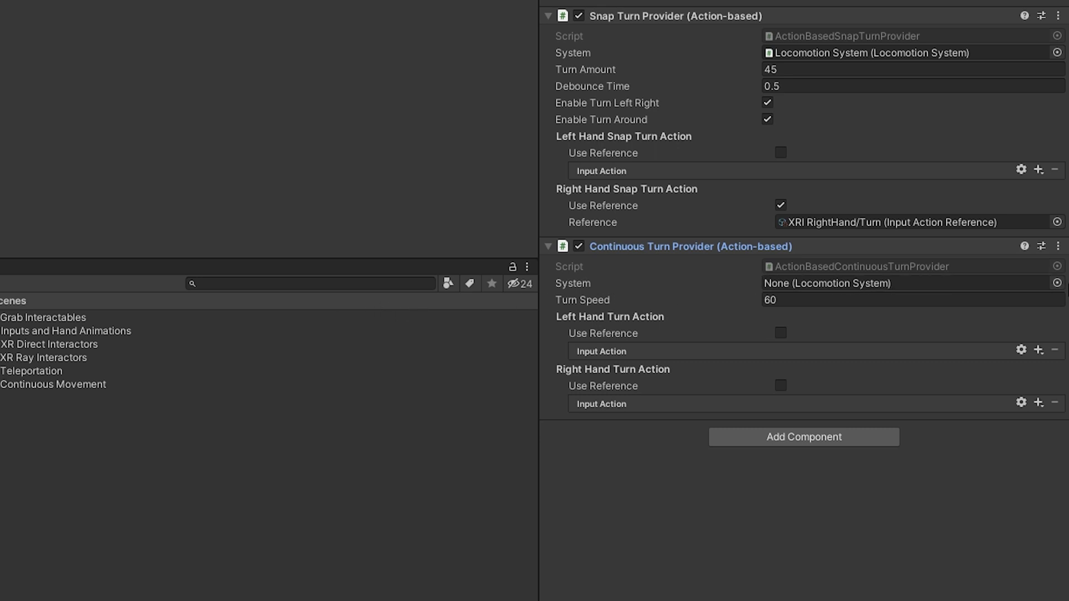
pyautogui.click(1058, 283)
pyautogui.click(422, 267)
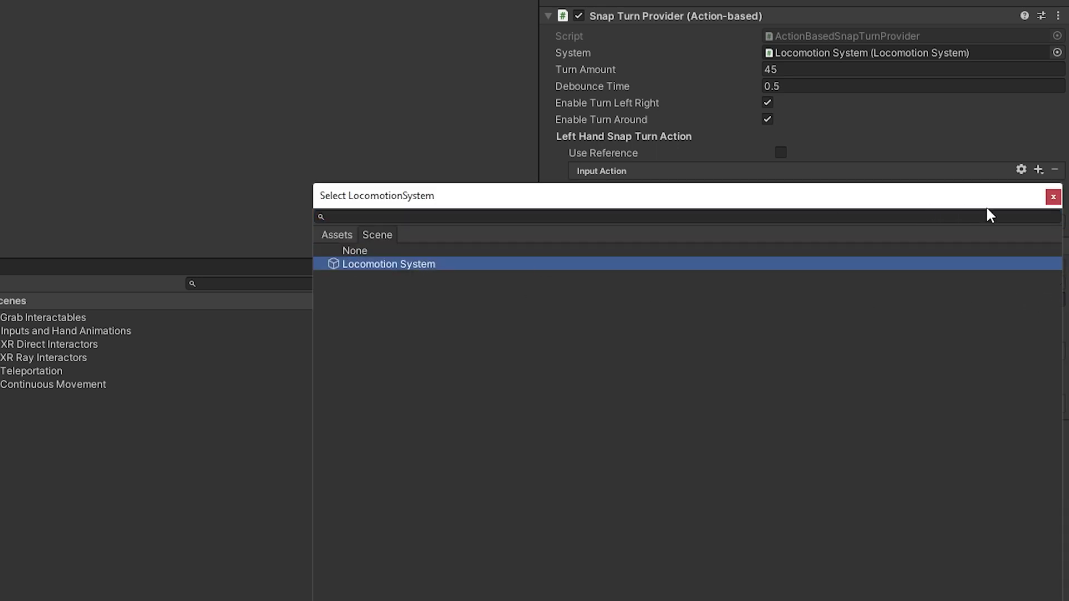
pyautogui.click(1053, 197)
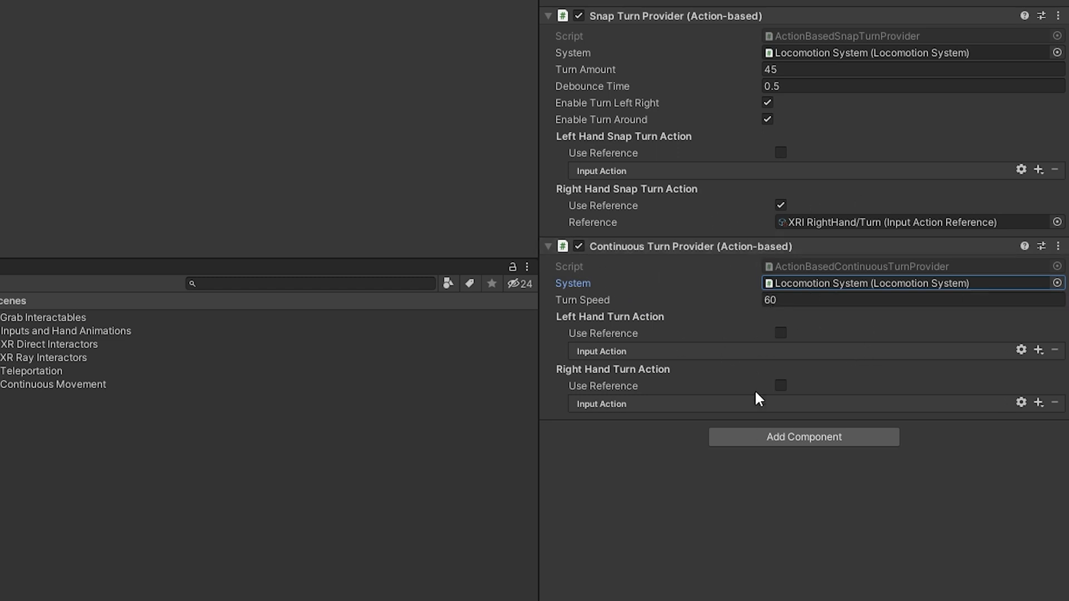
# Step: Make the Continuous Turn Provider's right hand action use the reference XRI RightHand/Turn, and disable the Snap Turn Provider
pyautogui.click(780, 386)
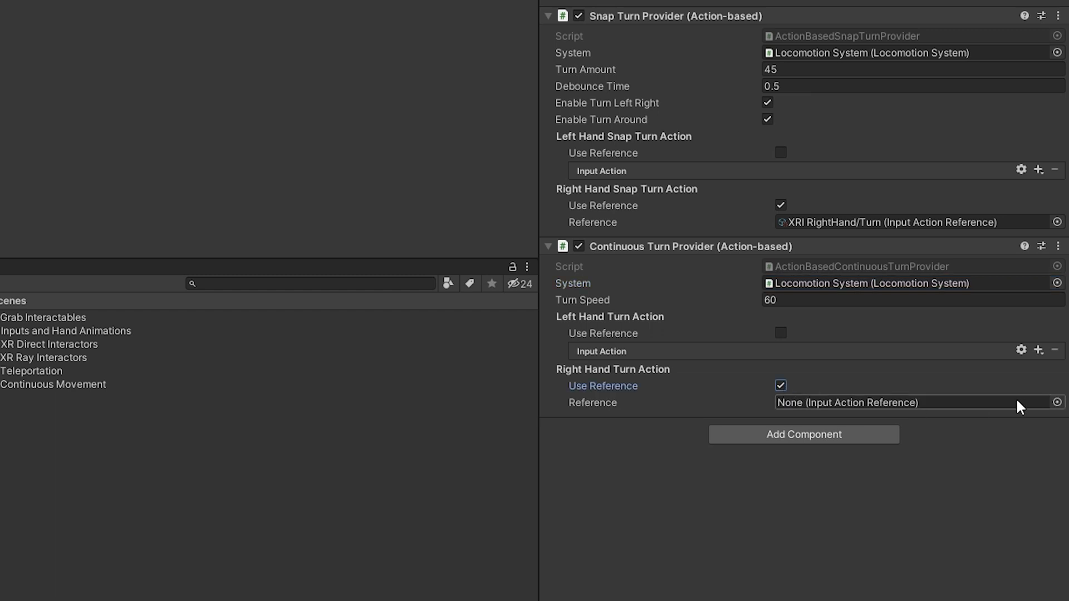
pyautogui.click(1057, 403)
pyautogui.write('t')
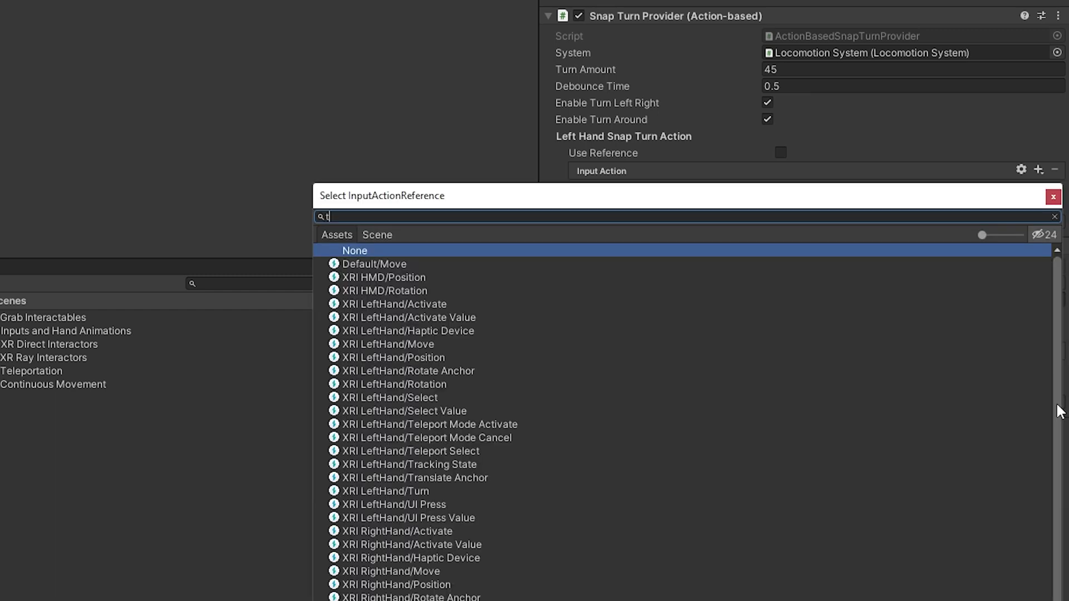
pyautogui.write('urn')
pyautogui.press('Down')
pyautogui.press('Down')
pyautogui.press('Return')
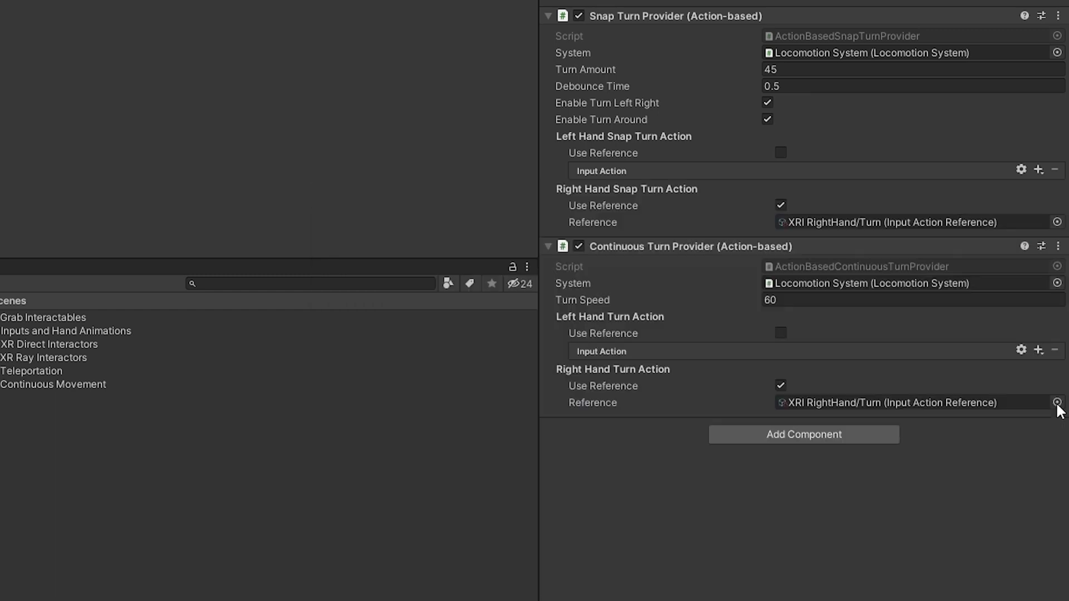
pyautogui.click(578, 16)
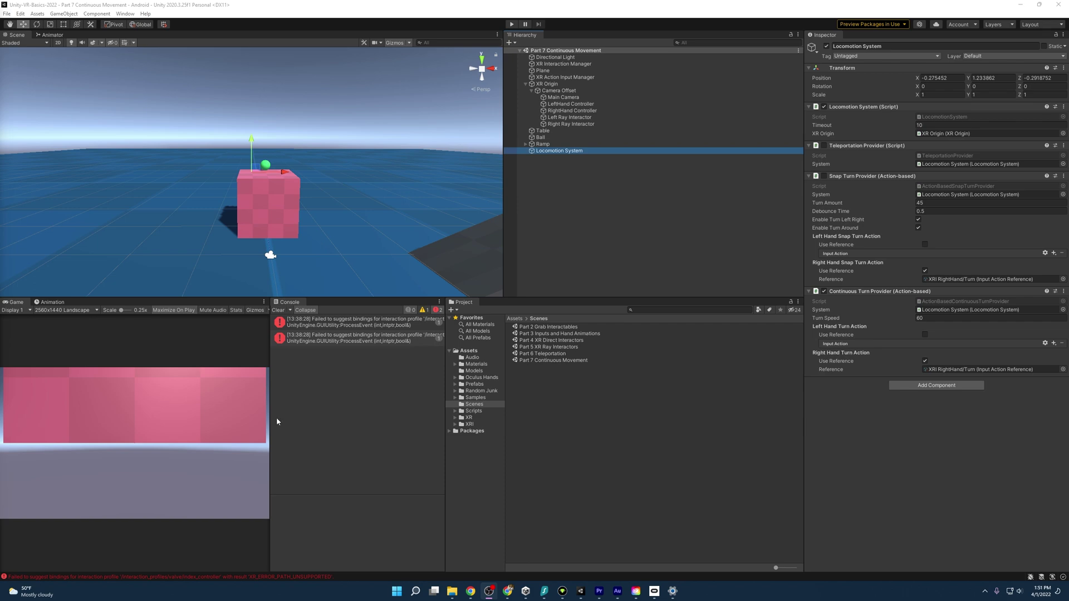
# Step: Add a Continuous Move Provider (Action-based) component to the Locomotion System object
pyautogui.click(897, 388)
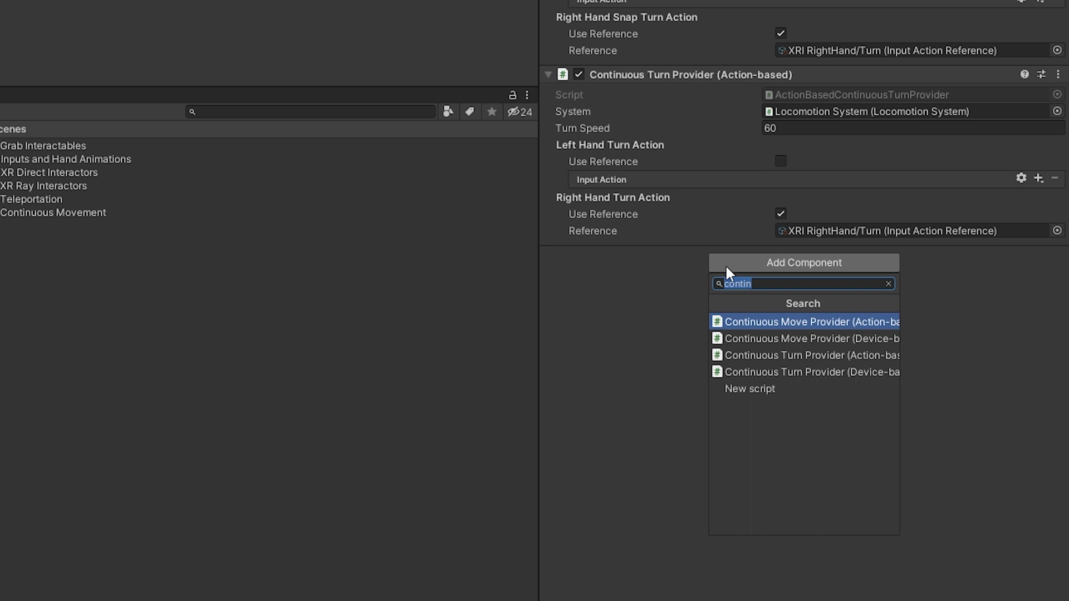
pyautogui.write('contin')
pyautogui.press('Return')
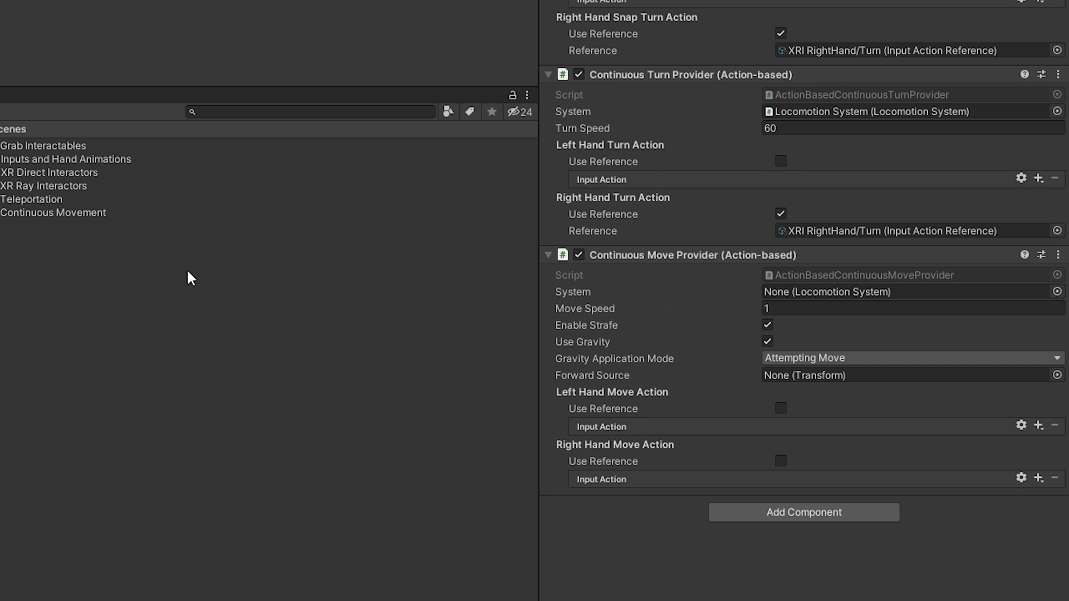
# Step: Set the Continuous Move Provider's System reference to the scene's Locomotion System, and view the Gravity Application Mode options
pyautogui.click(1057, 292)
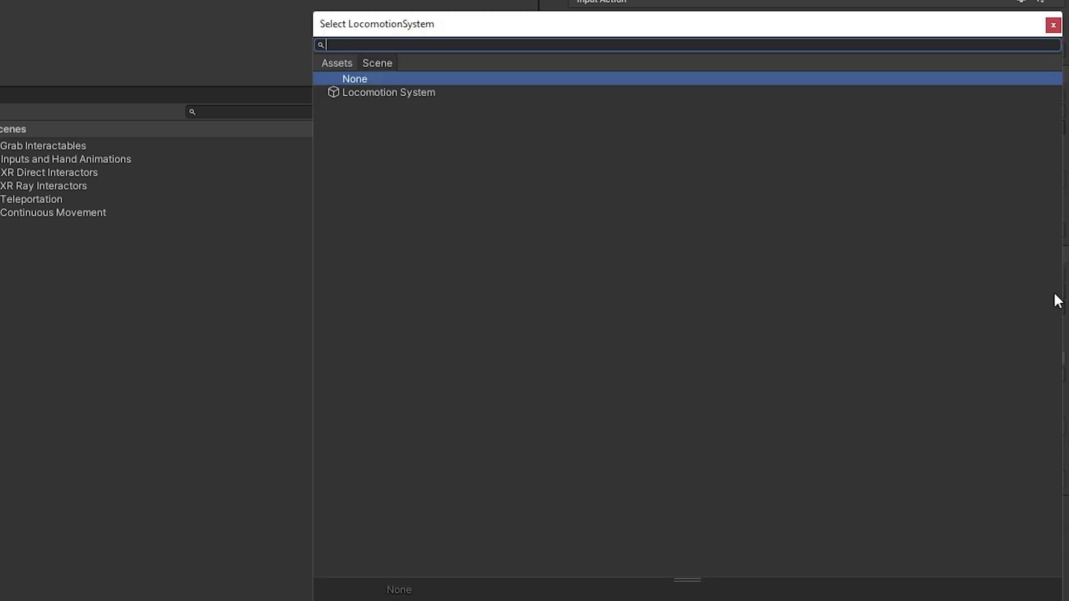
pyautogui.click(414, 94)
pyautogui.click(1052, 25)
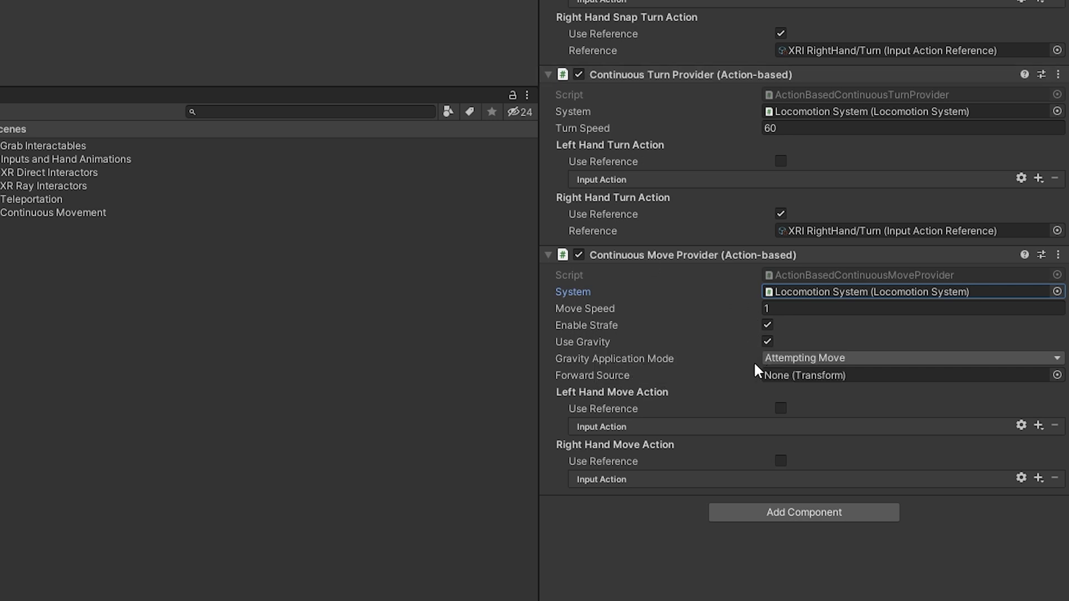
pyautogui.click(788, 359)
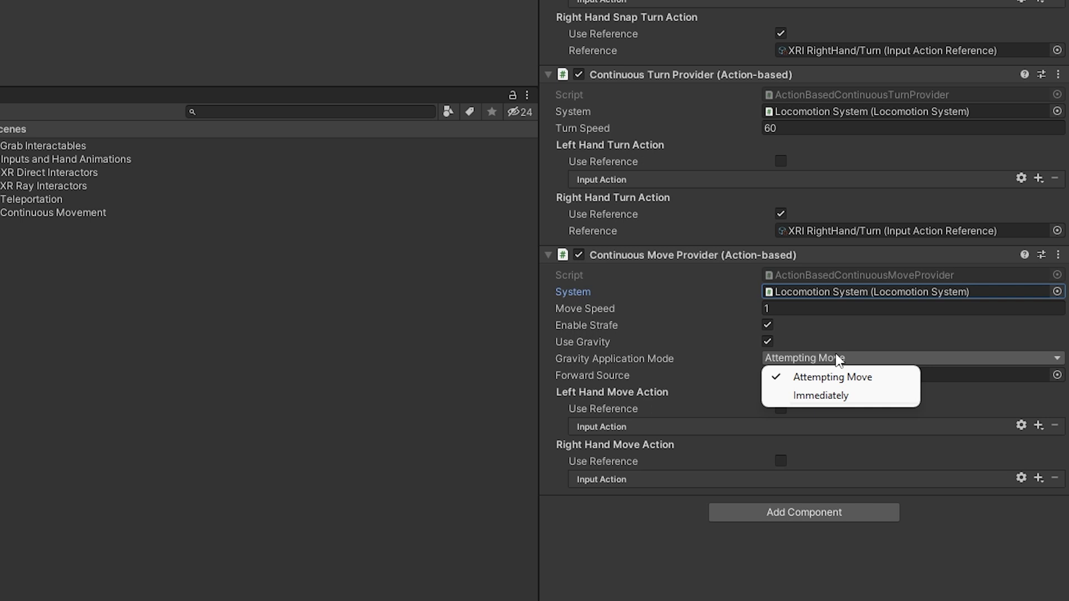
pyautogui.click(891, 361)
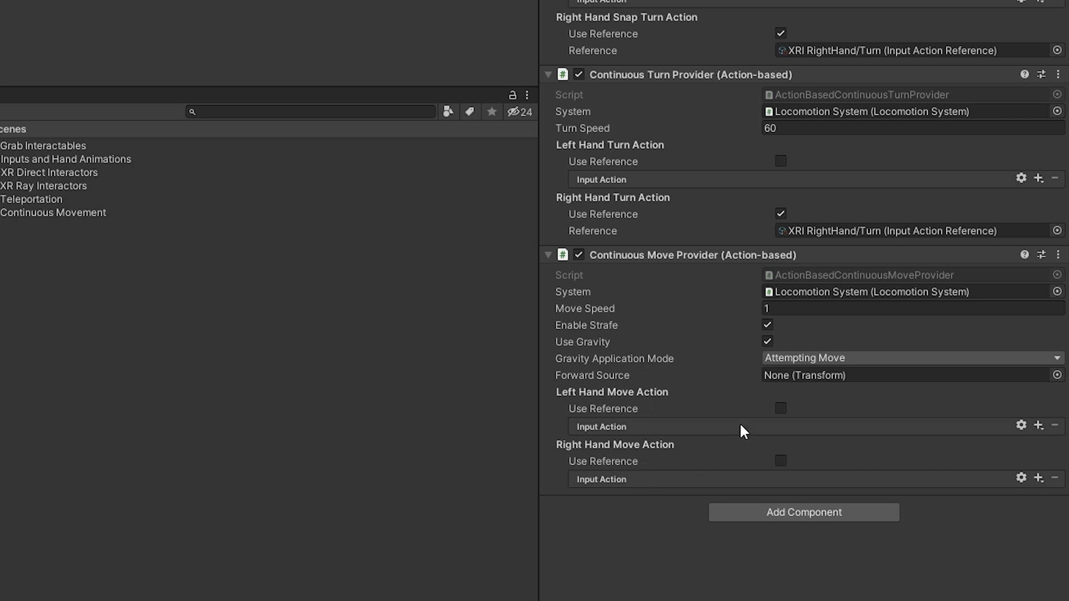
# Step: Make the Continuous Move Provider's left hand move action use the reference XRI LeftHand/Move
pyautogui.click(780, 408)
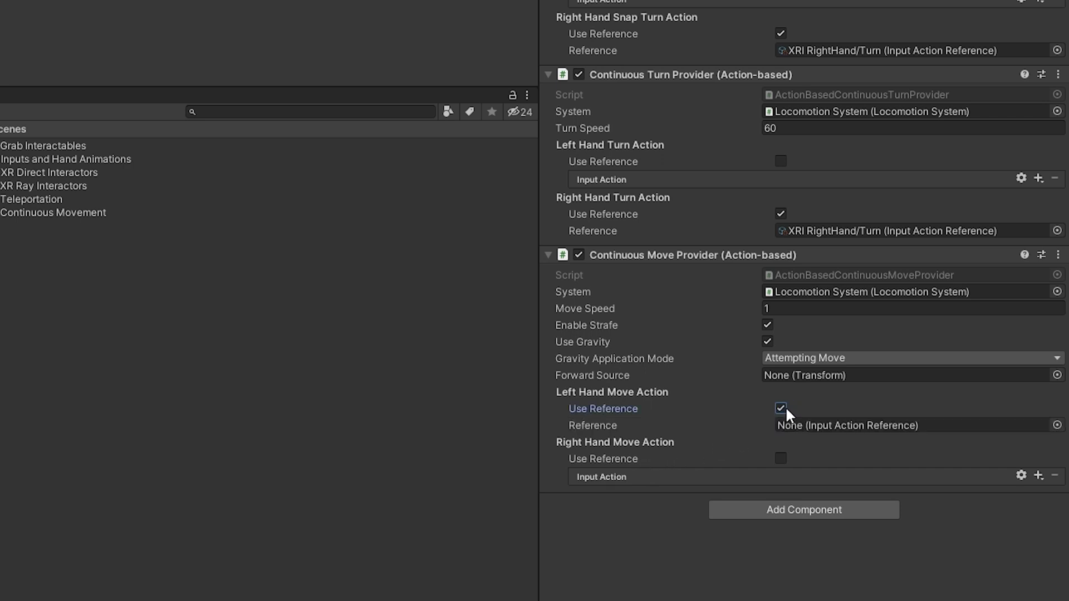
pyautogui.click(1056, 425)
pyautogui.write('move')
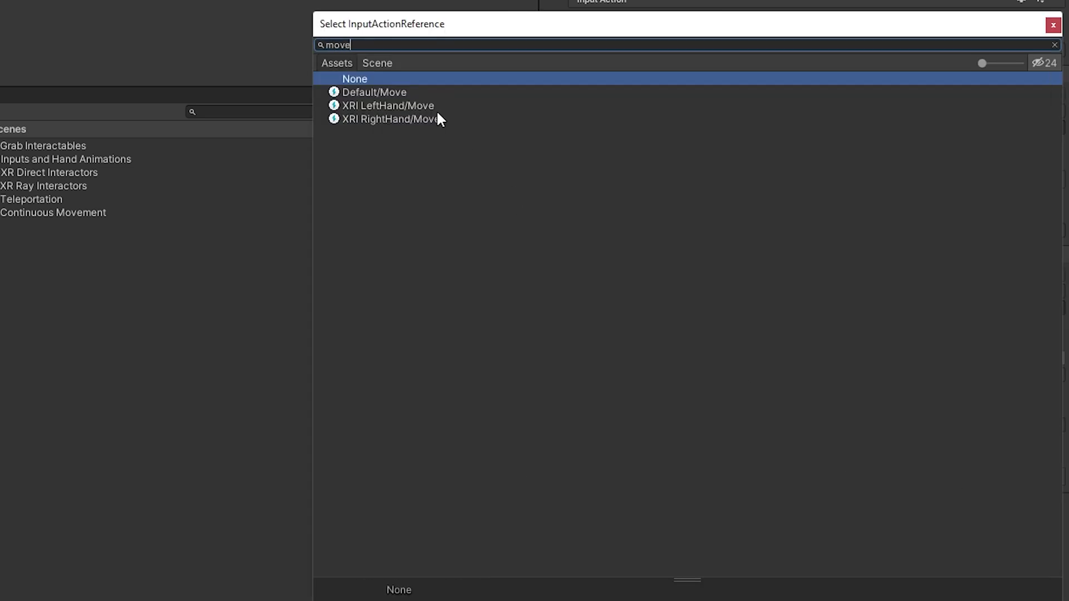
pyautogui.click(440, 106)
pyautogui.click(1053, 25)
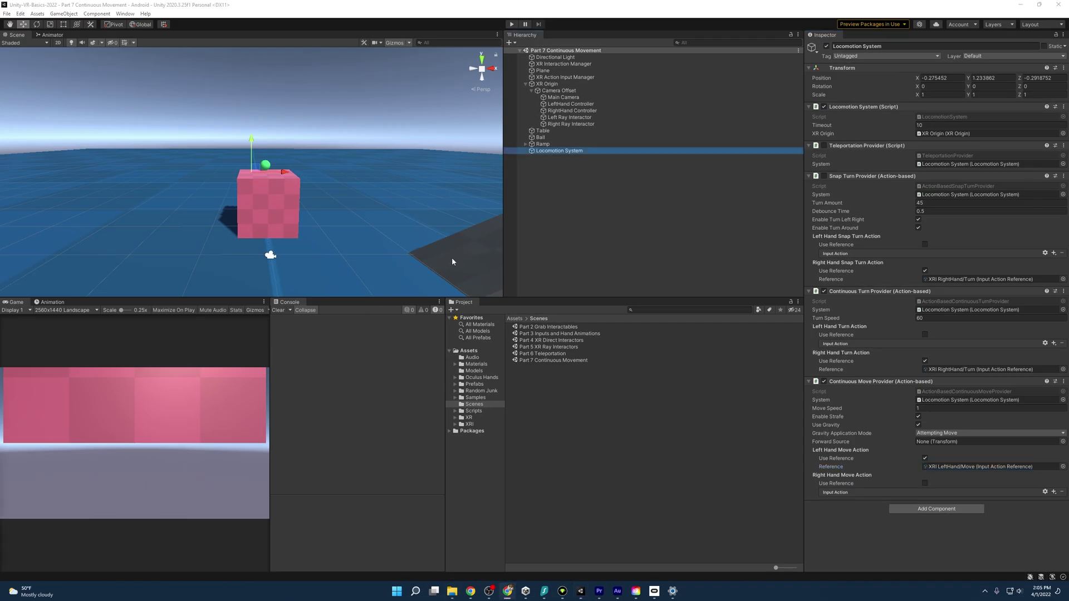
# Step: Add a Character Controller component to the XR Origin object
pyautogui.click(548, 84)
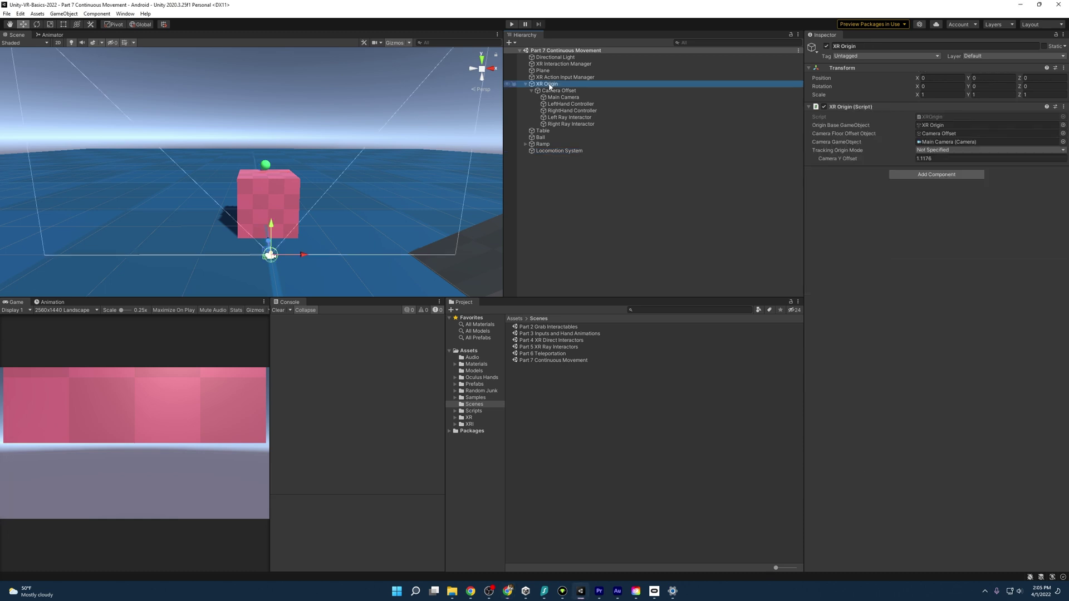
pyautogui.click(928, 175)
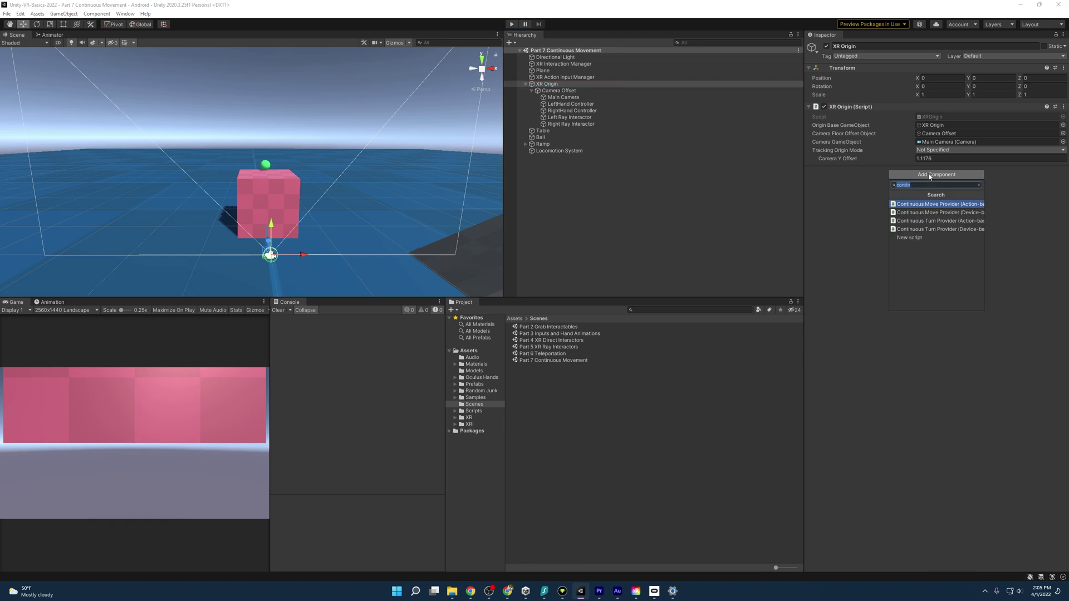
pyautogui.write('char')
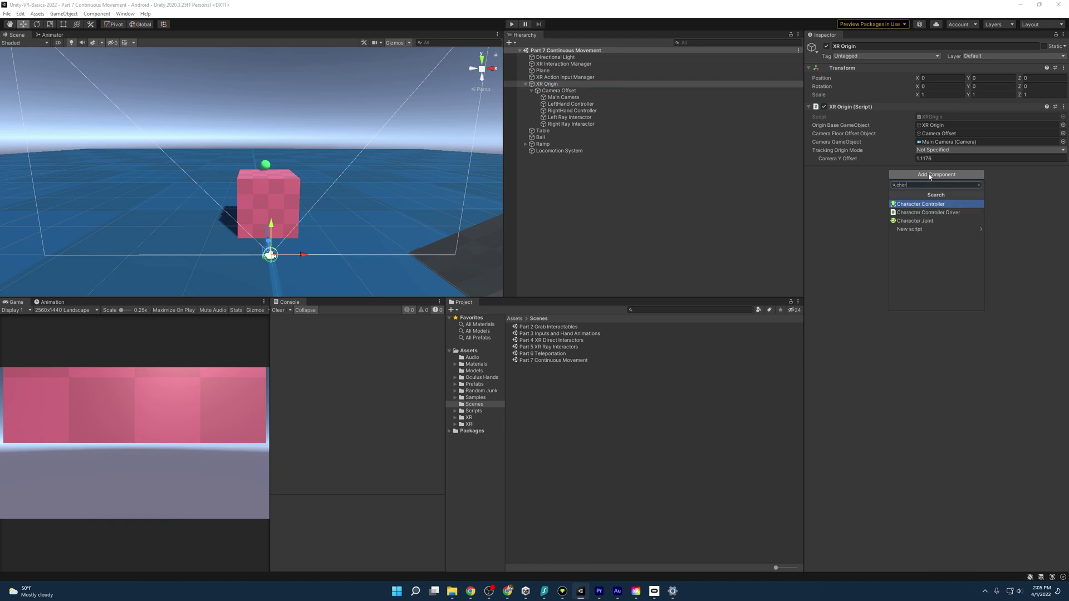
pyautogui.press('Return')
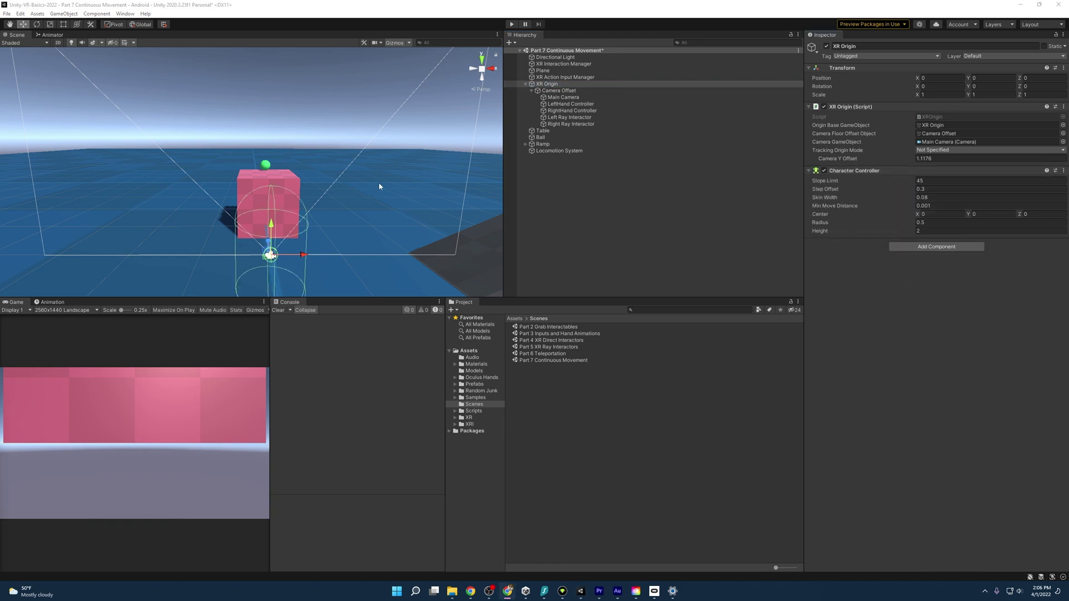
# Step: Set the XR Origin's Character Controller center Y to 1 and its radius to 0.3
pyautogui.keyDown('alt'); pyautogui.moveTo(380, 185); pyautogui.dragTo(382, 241); pyautogui.keyUp('alt')
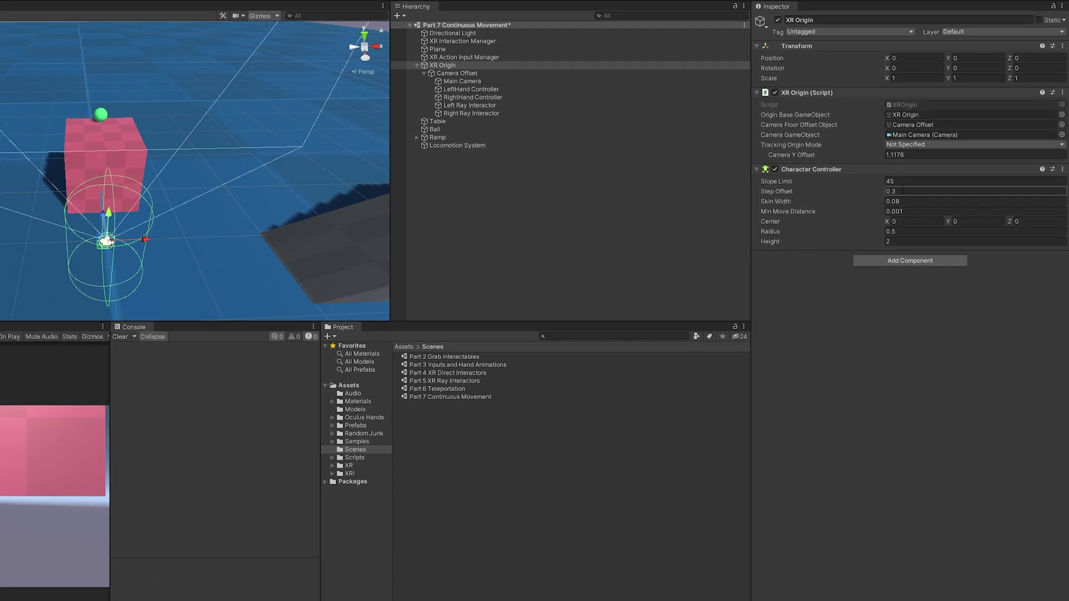
pyautogui.click(975, 221)
pyautogui.press('BackSpace')
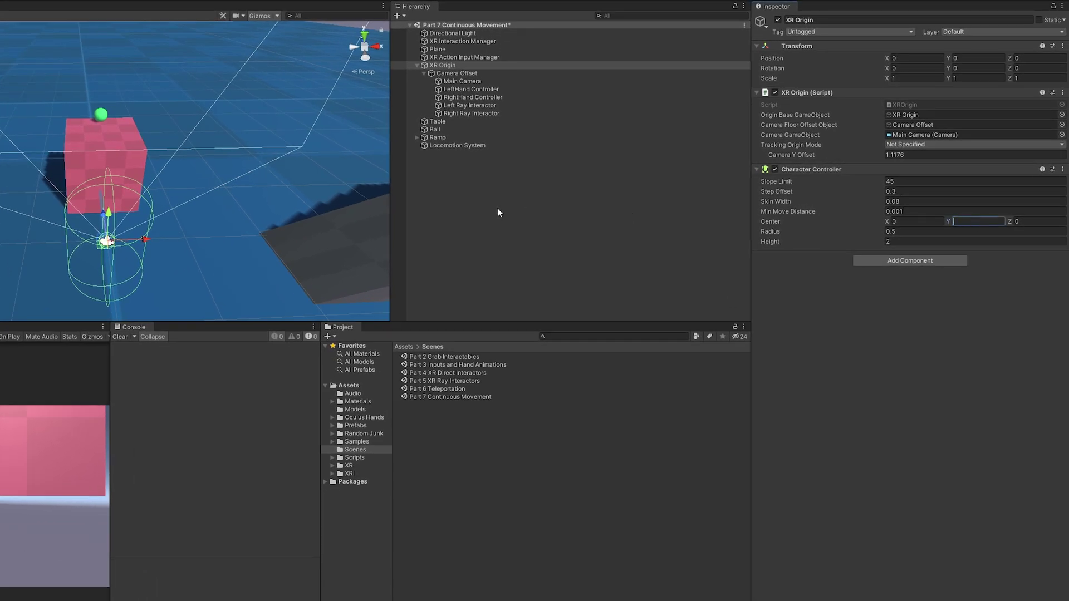
pyautogui.write('1')
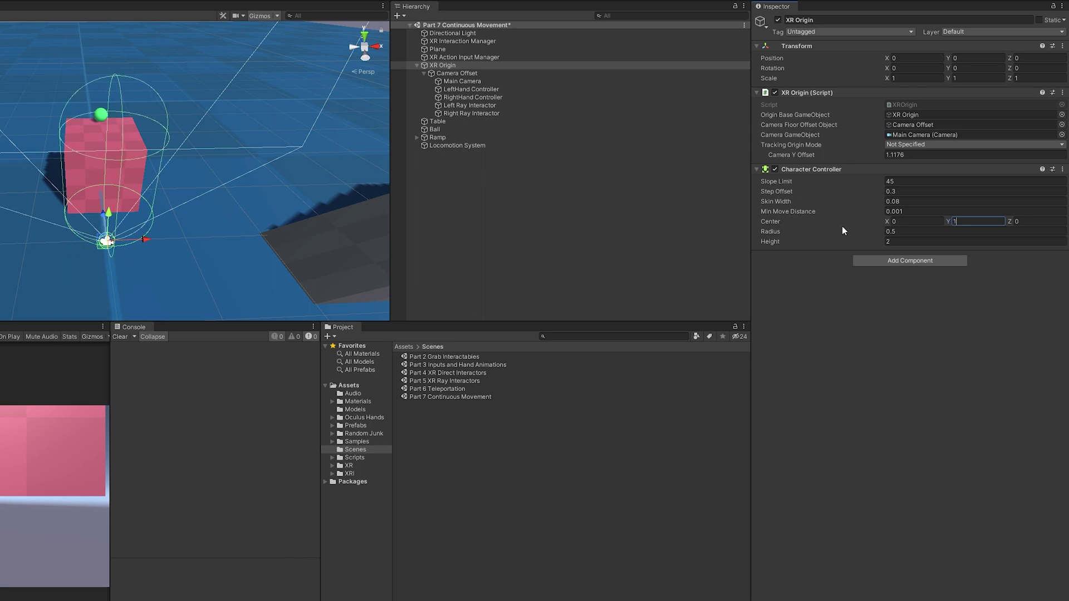
pyautogui.moveTo(211, 193); pyautogui.dragTo(211, 163, button='right')
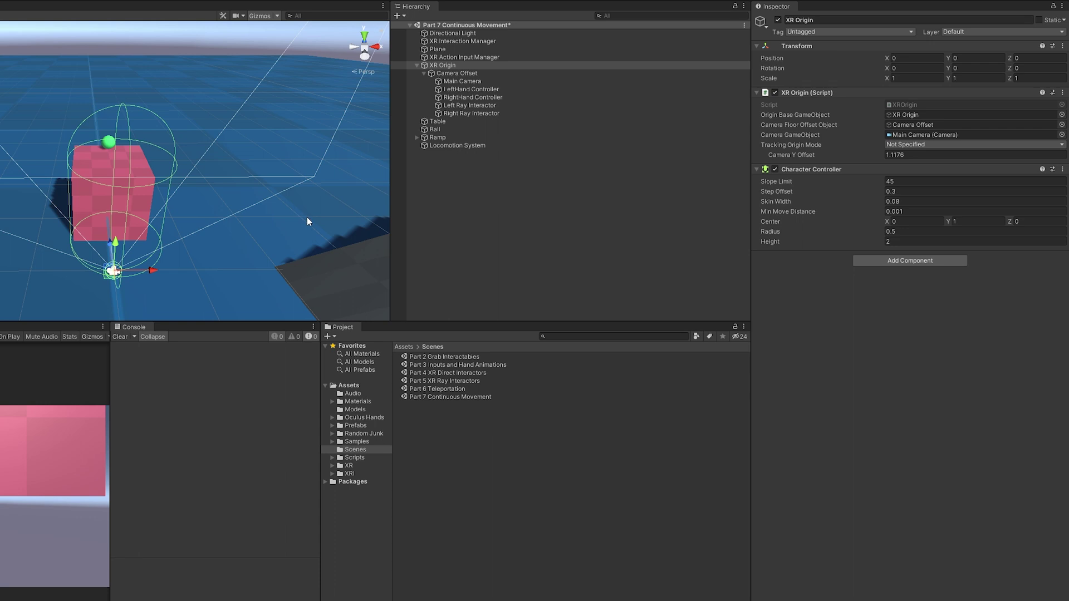
pyautogui.click(919, 231)
pyautogui.doubleClick(893, 231)
pyautogui.write('3')
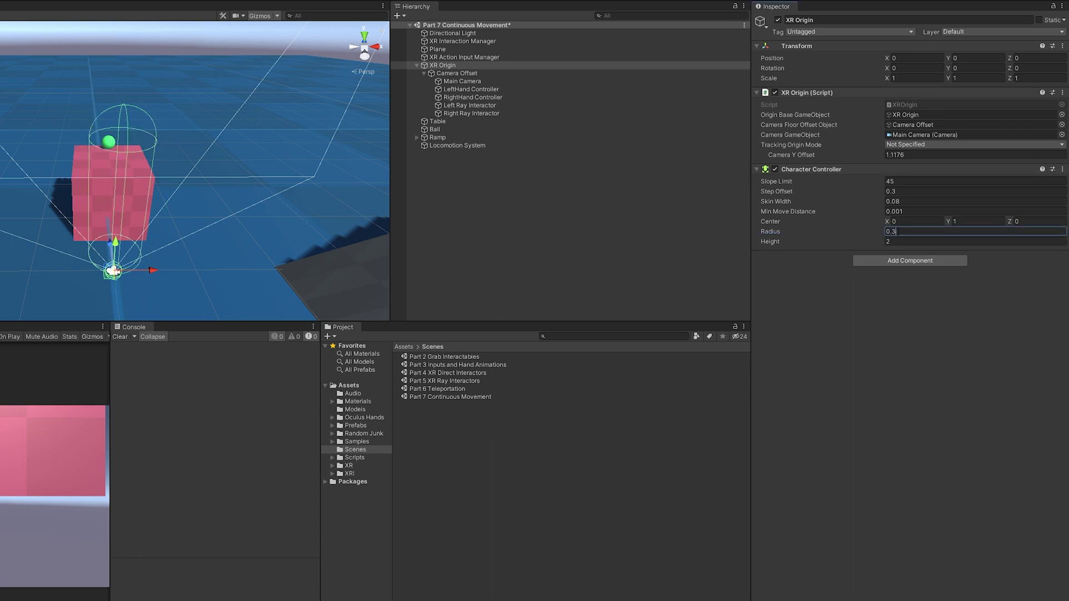
pyautogui.moveTo(251, 182)
pyautogui.mouseDown(button='right')
pyautogui.moveTo(223, 173)
pyautogui.moveTo(252, 205)
pyautogui.moveTo(236, 191)
pyautogui.moveTo(259, 182)
pyautogui.mouseUp(button='right')
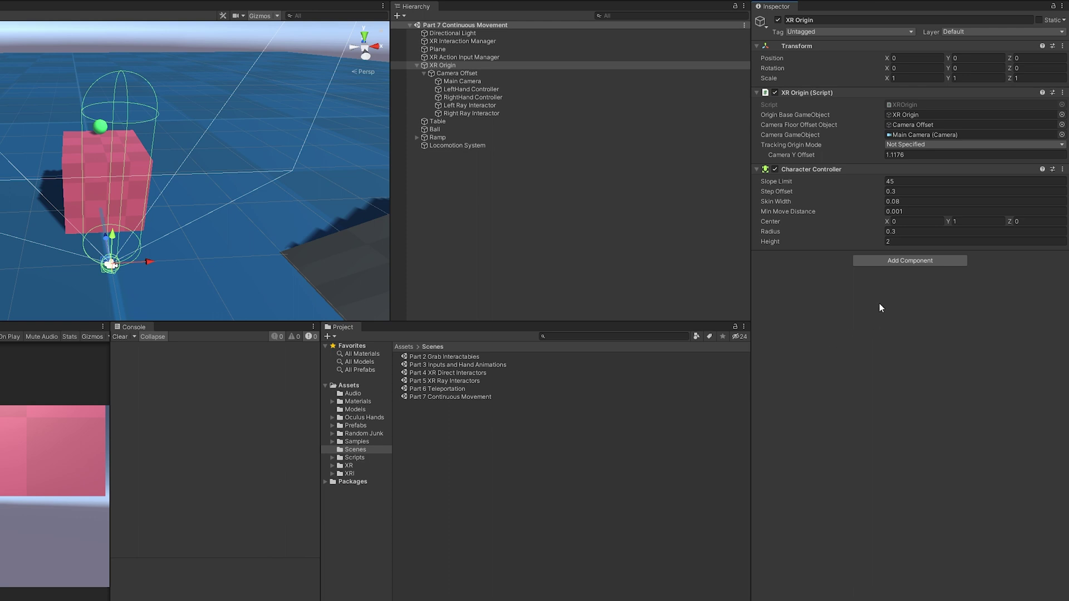
# Step: Add a Character Controller Driver component to the XR Origin and set its Locomotion Provider to the scene's Locomotion System
pyautogui.click(893, 261)
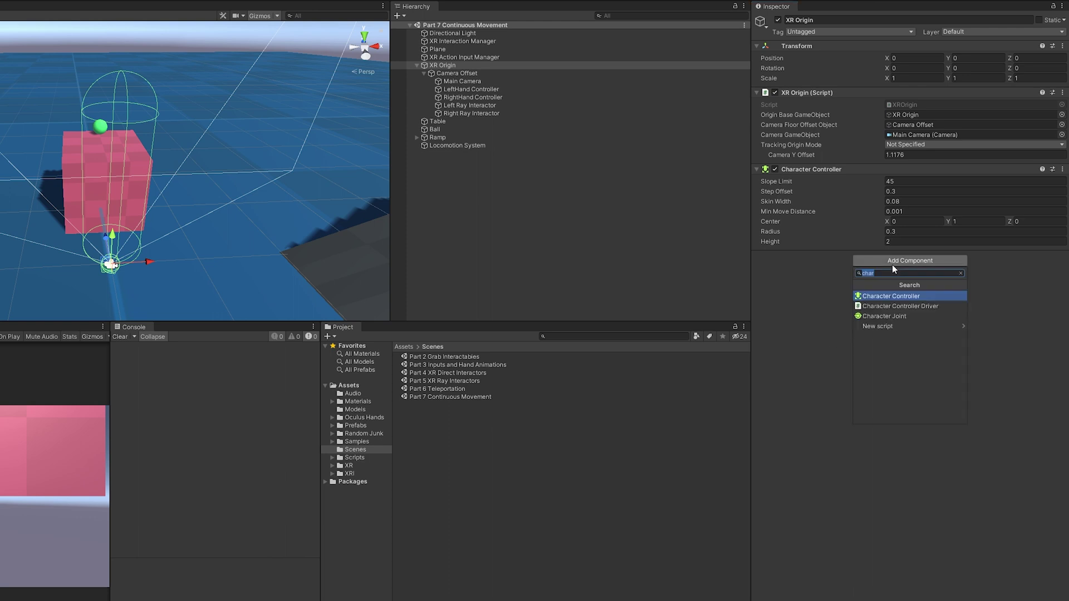
pyautogui.press('Down')
pyautogui.press('Return')
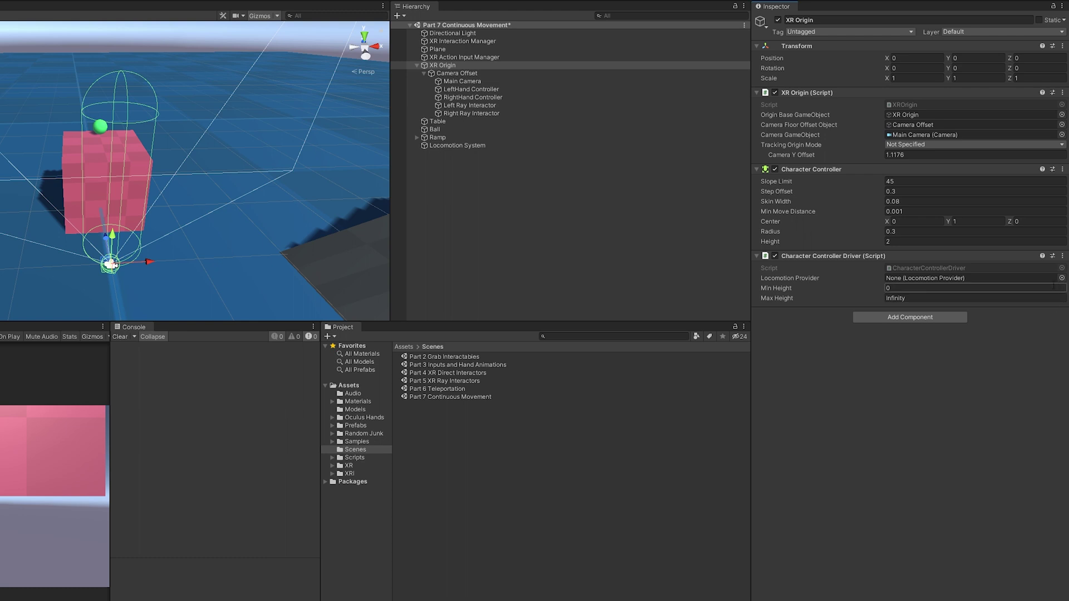
pyautogui.click(1062, 278)
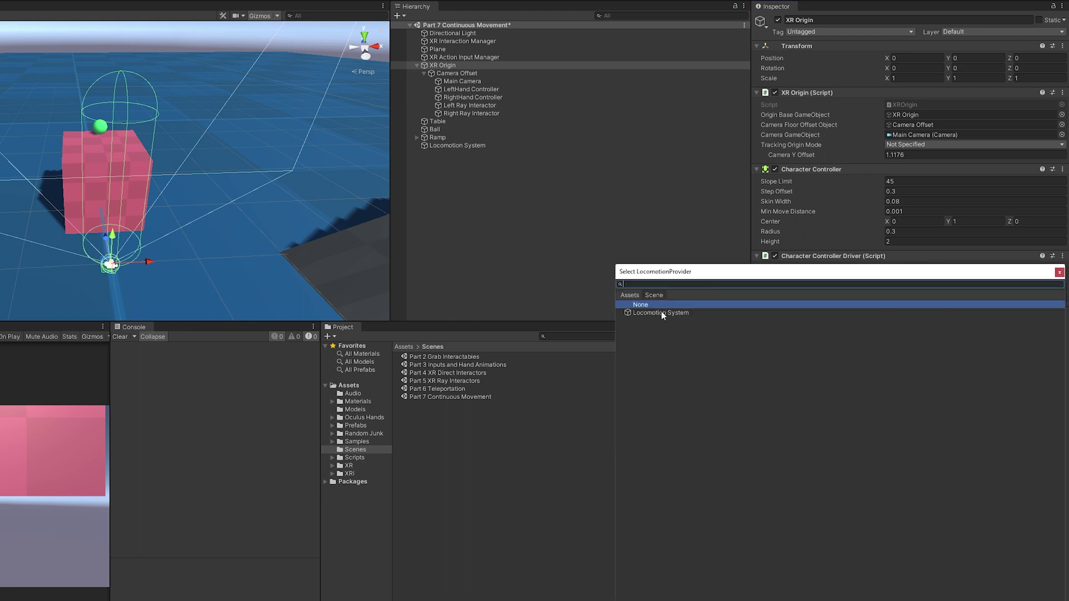
pyautogui.click(661, 313)
pyautogui.click(1059, 272)
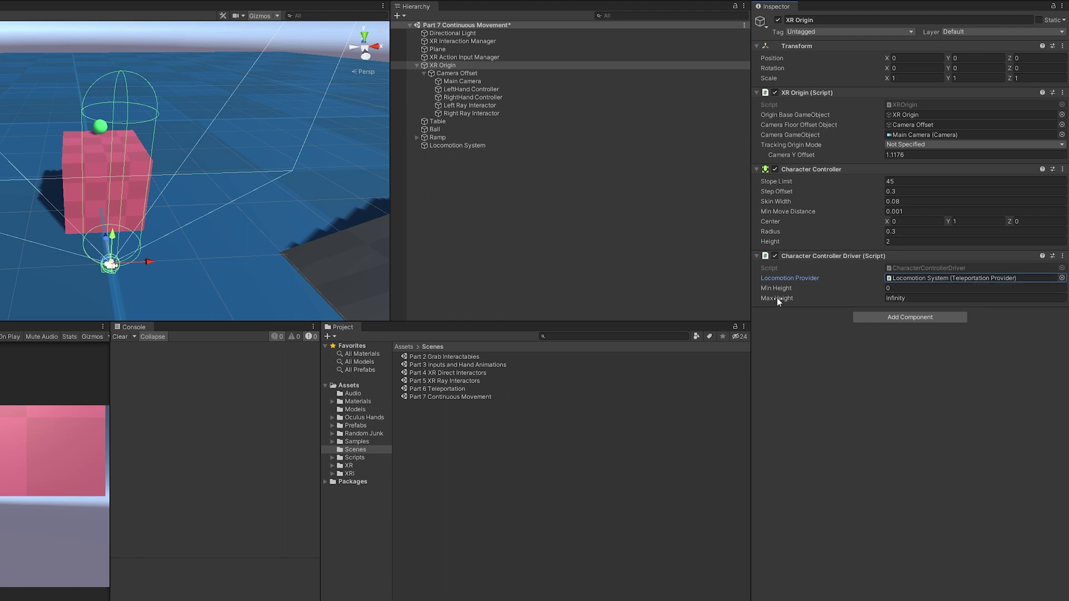
# Step: Set the Character Controller Driver's minimum height to 1 and maximum height to 2
pyautogui.moveTo(778, 300)
pyautogui.click(922, 289)
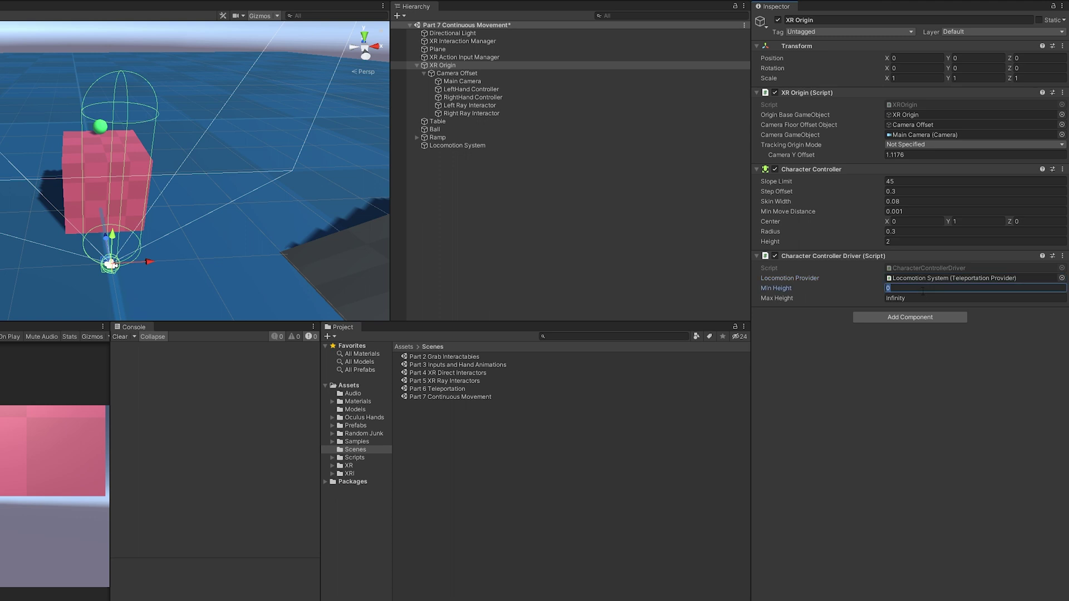
pyautogui.write('1')
pyautogui.click(924, 298)
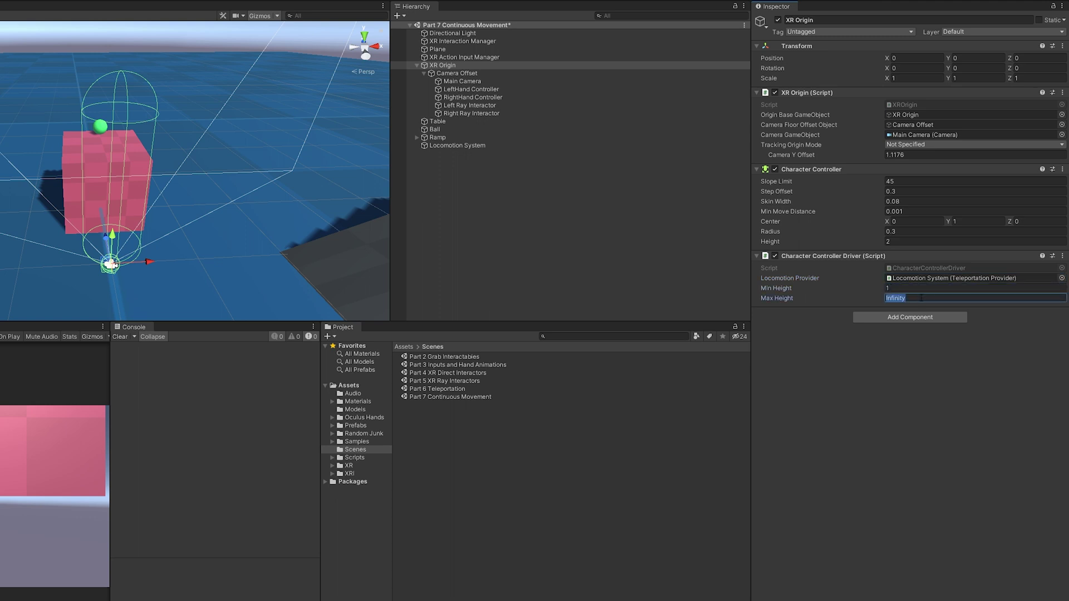
pyautogui.write('2')
pyautogui.click(974, 408)
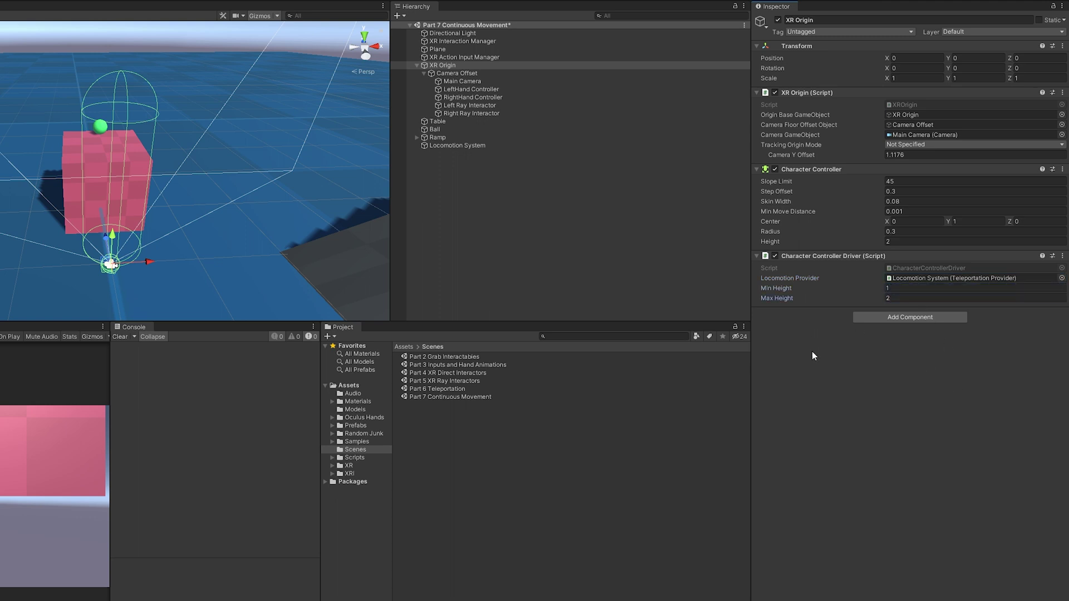